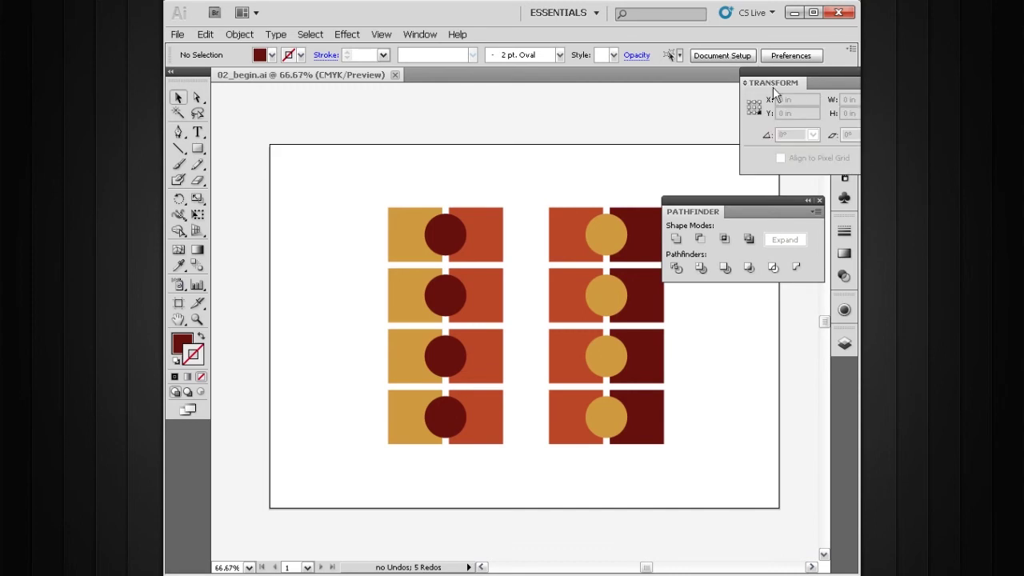
Step: Close the Transform panel and move the Pathfinder panel clear of the coloured shapes
click(769, 103)
drag(750, 211, 711, 100)
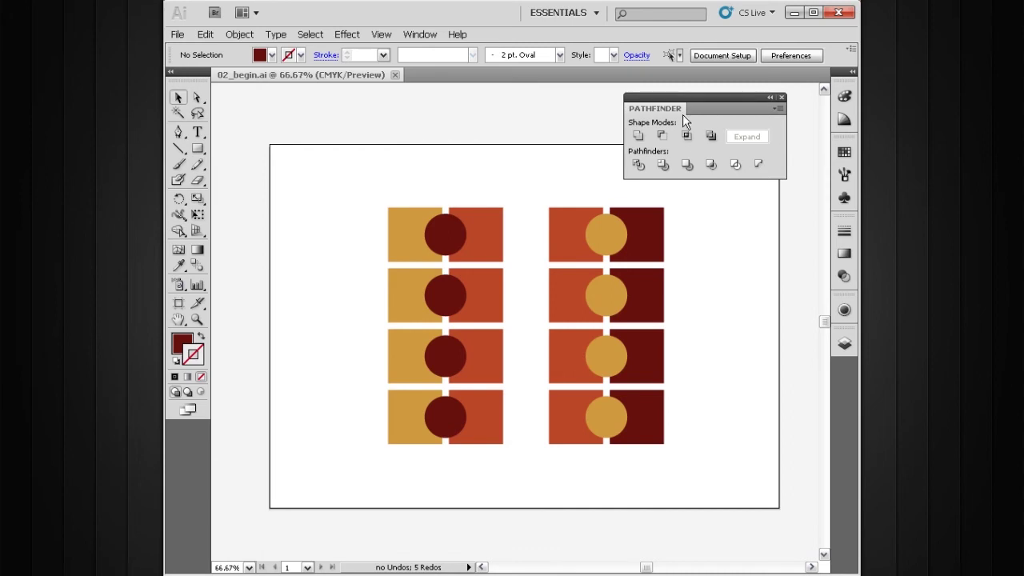
drag(704, 104, 739, 83)
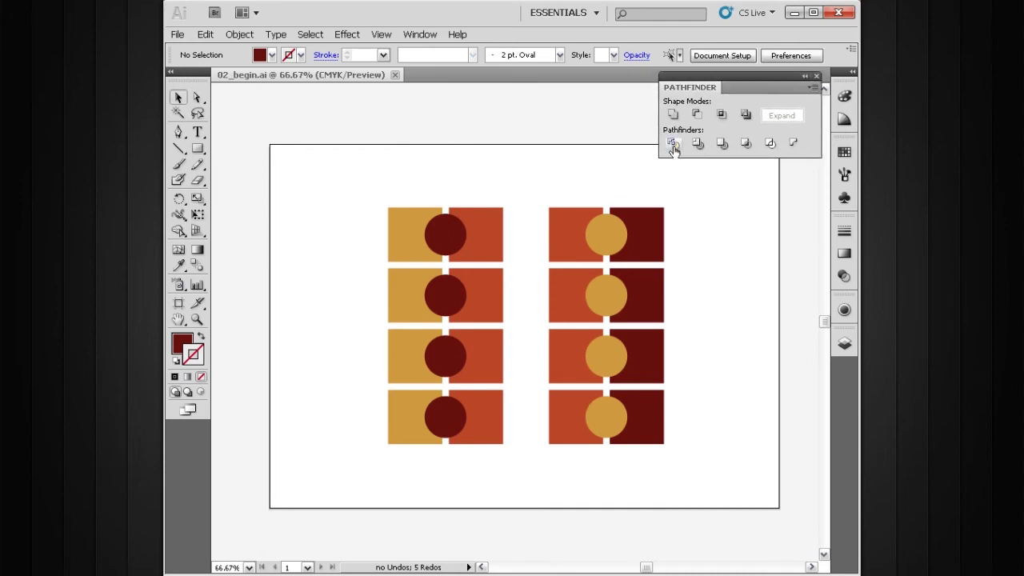
Step: Unite the circle and both squares in the top row of the left column into one shape with Pathfinder
drag(513, 275, 496, 266)
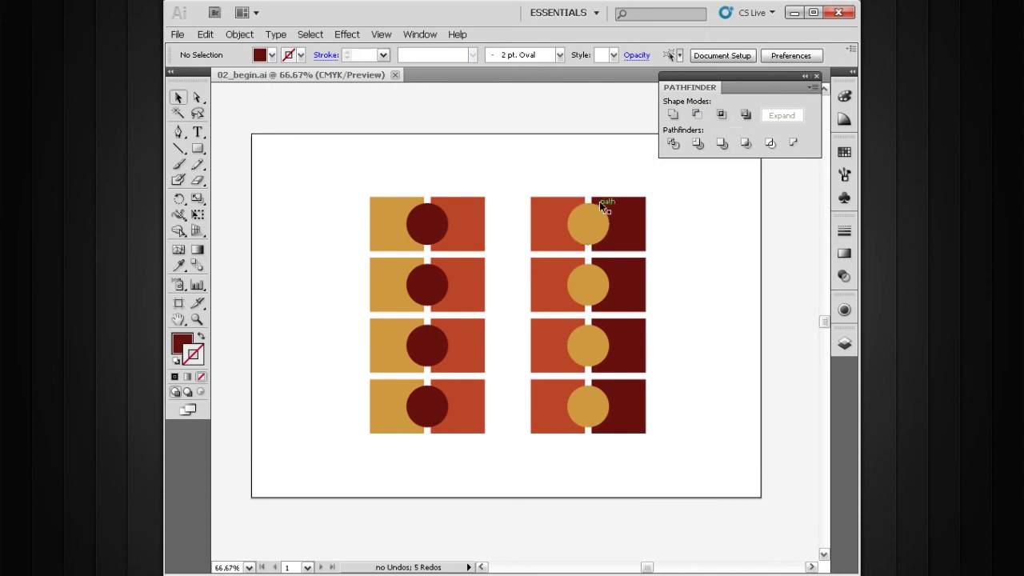
drag(585, 139, 352, 400)
drag(467, 247, 445, 227)
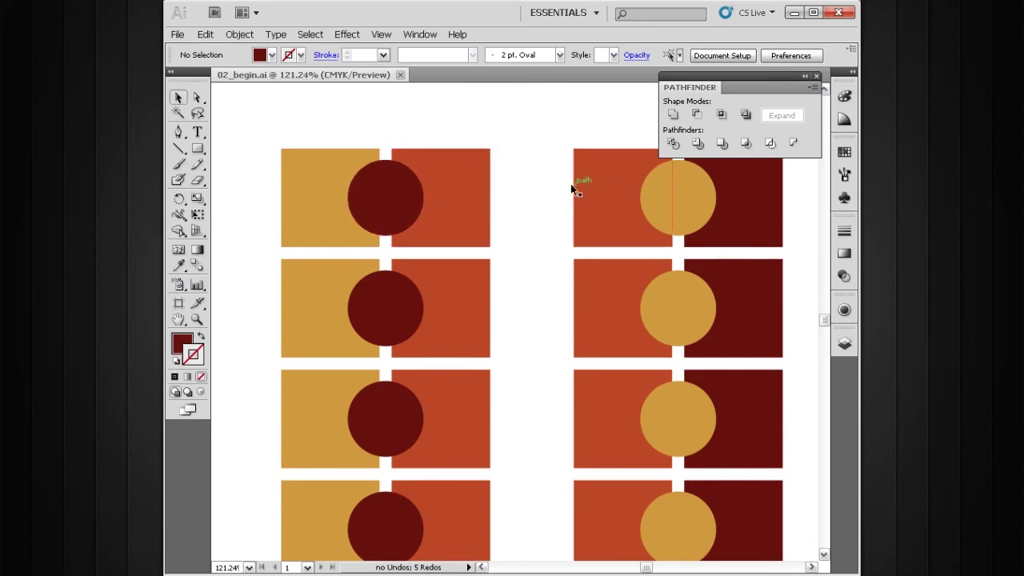
drag(385, 191, 429, 212)
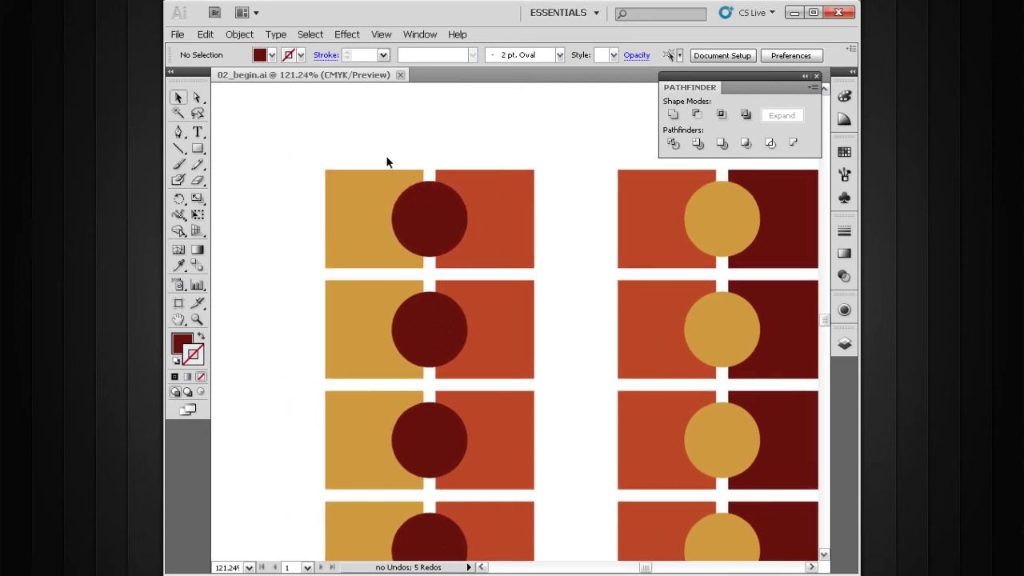
drag(522, 120, 362, 233)
drag(498, 195, 477, 187)
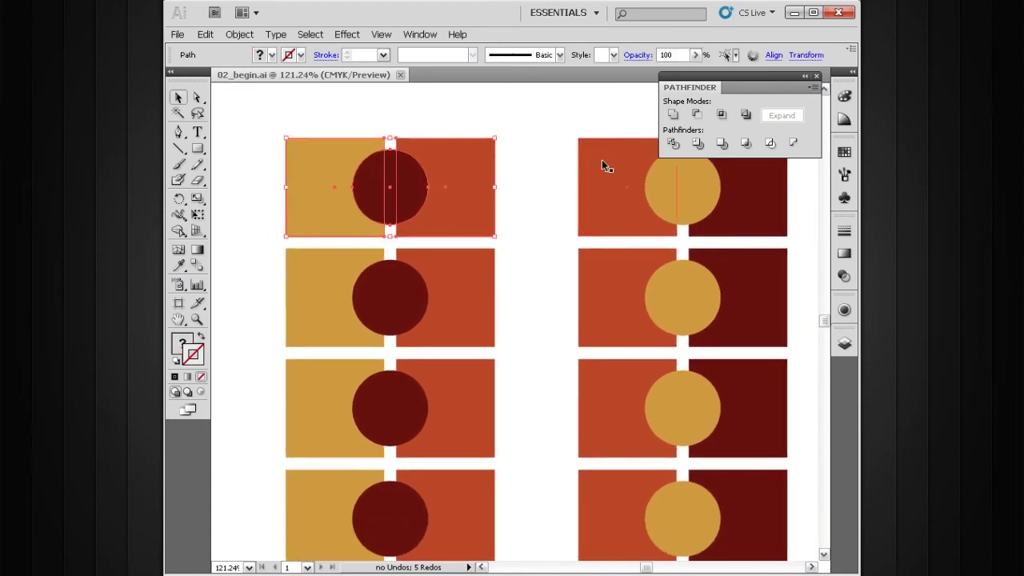
click(672, 114)
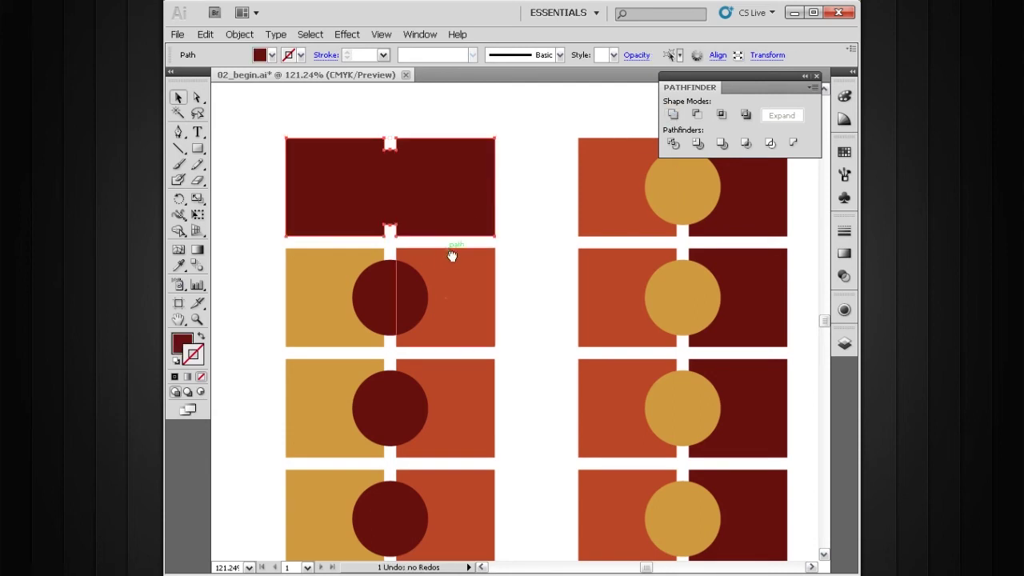
Step: Undo the Unite on the top row of the left column to compare the original shapes, and redo it
drag(452, 256, 489, 268)
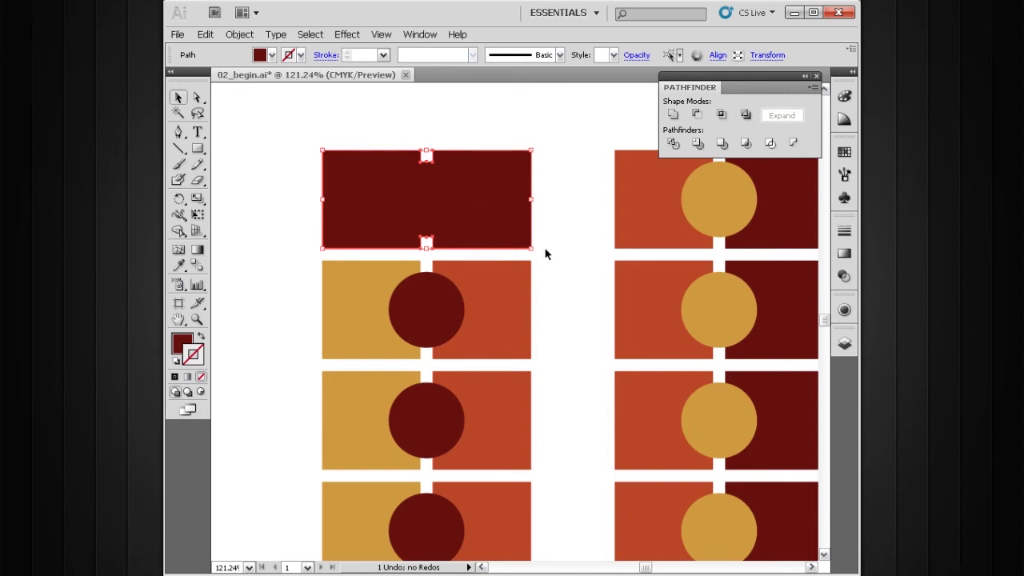
drag(537, 263, 526, 247)
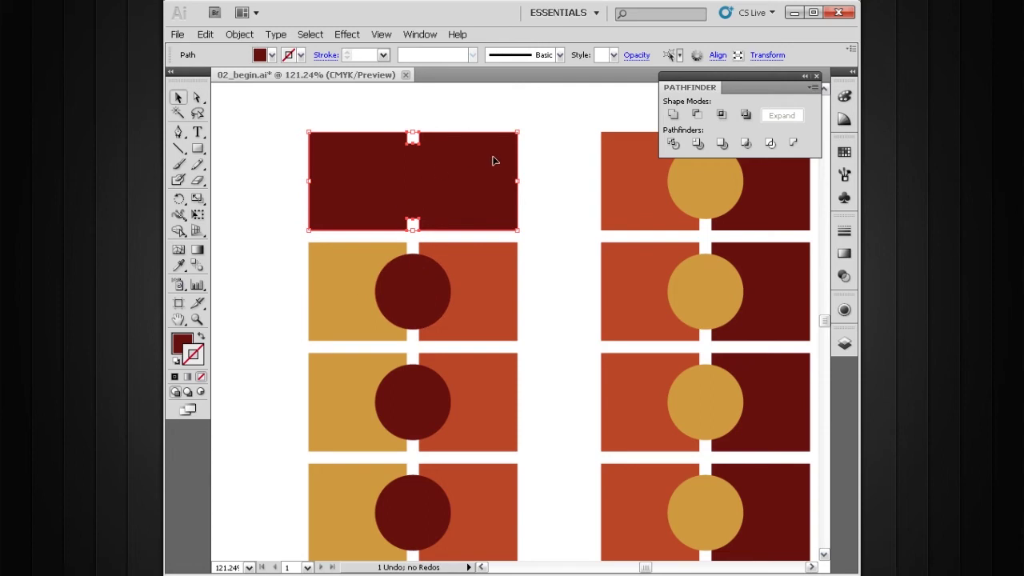
key(ctrl+z)
click(471, 114)
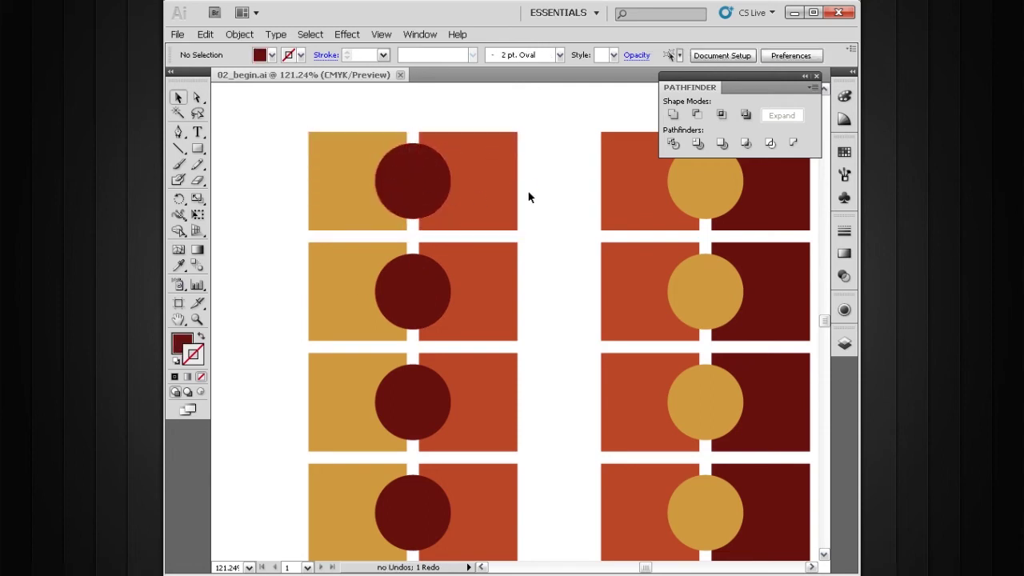
key(ctrl+shift+z)
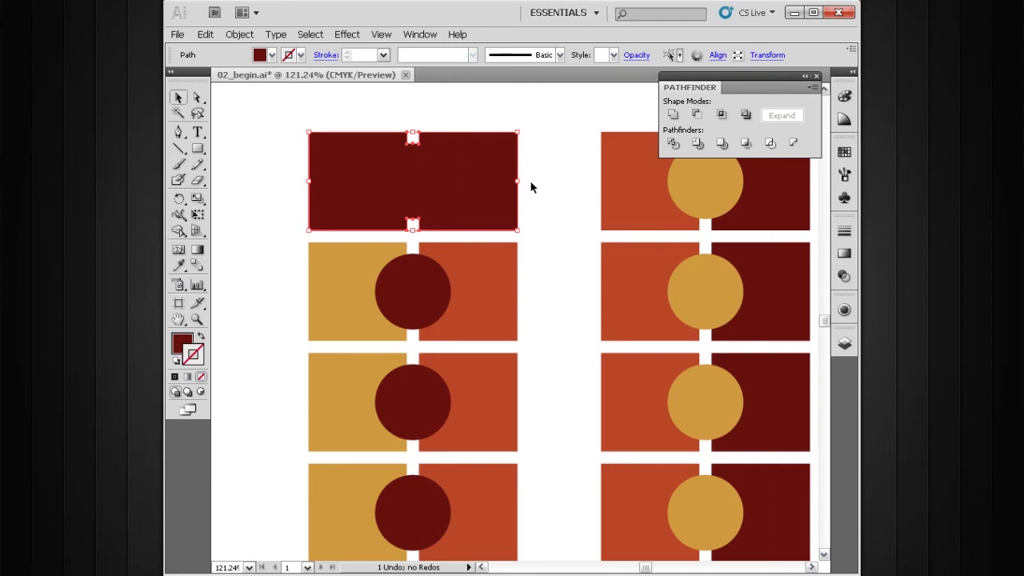
Step: Try Minus Front on only the dark red circle and orange square in the left column's second row, and undo it
scroll(492, 228, down, 1)
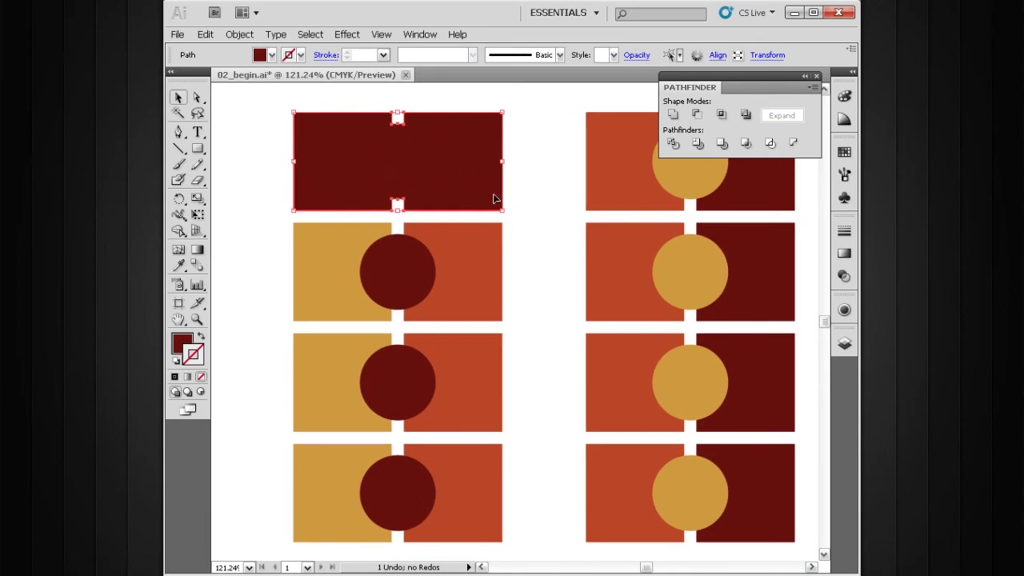
scroll(507, 221, left, 1)
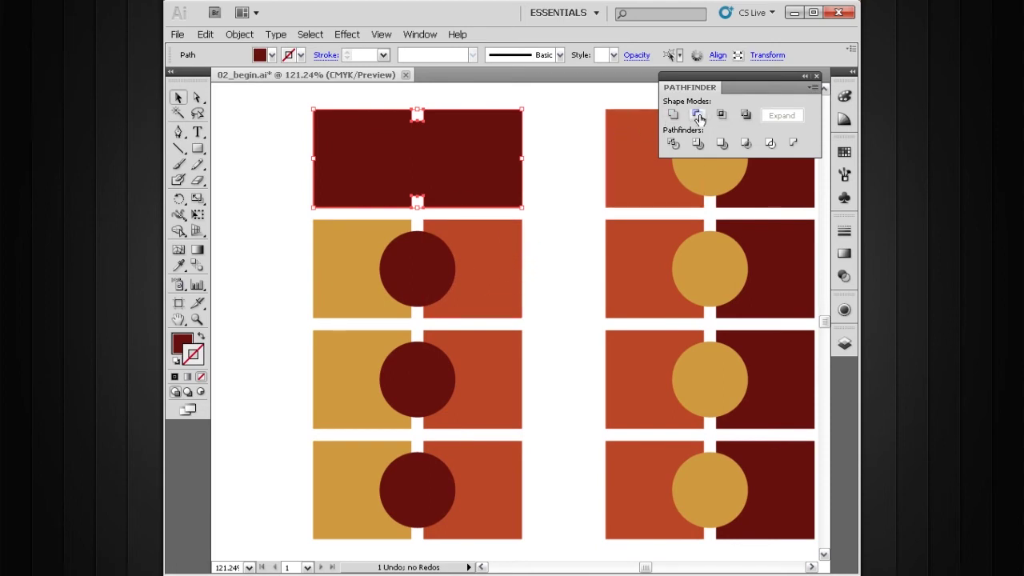
drag(553, 230, 434, 302)
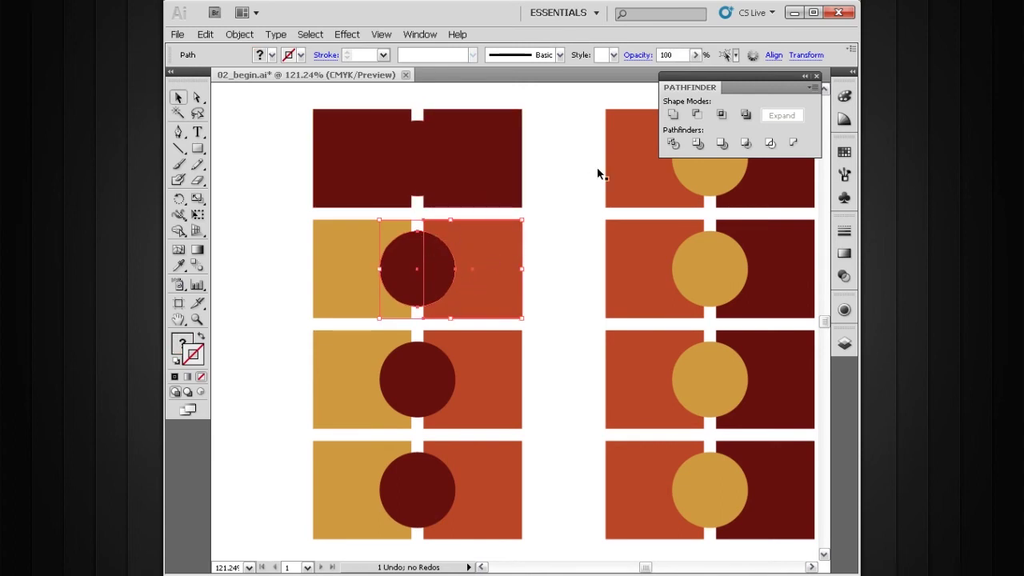
click(696, 116)
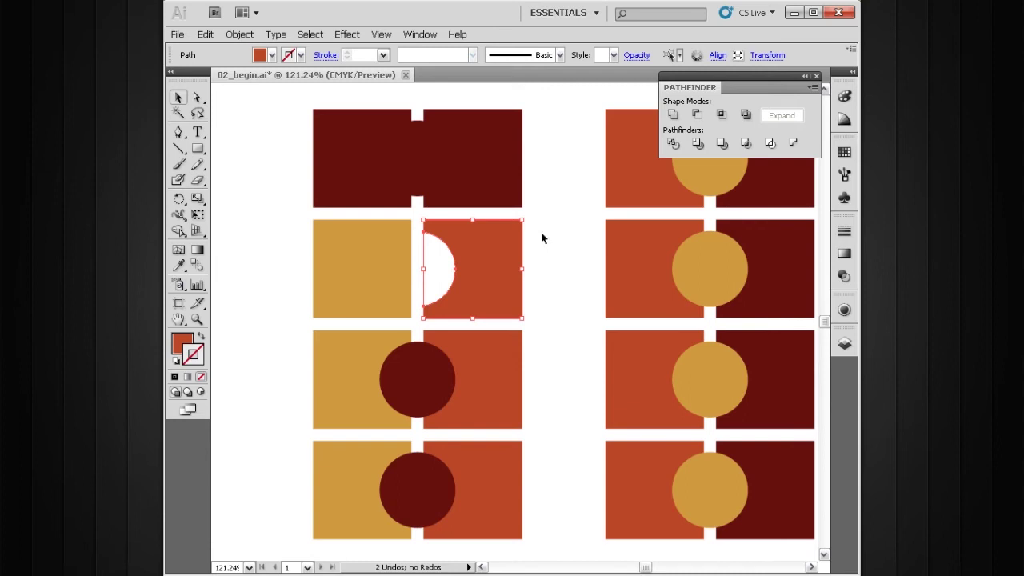
key(ctrl+z)
Step: Try Minus Front on all three shapes in the left column's second row, and undo it
drag(547, 220, 344, 285)
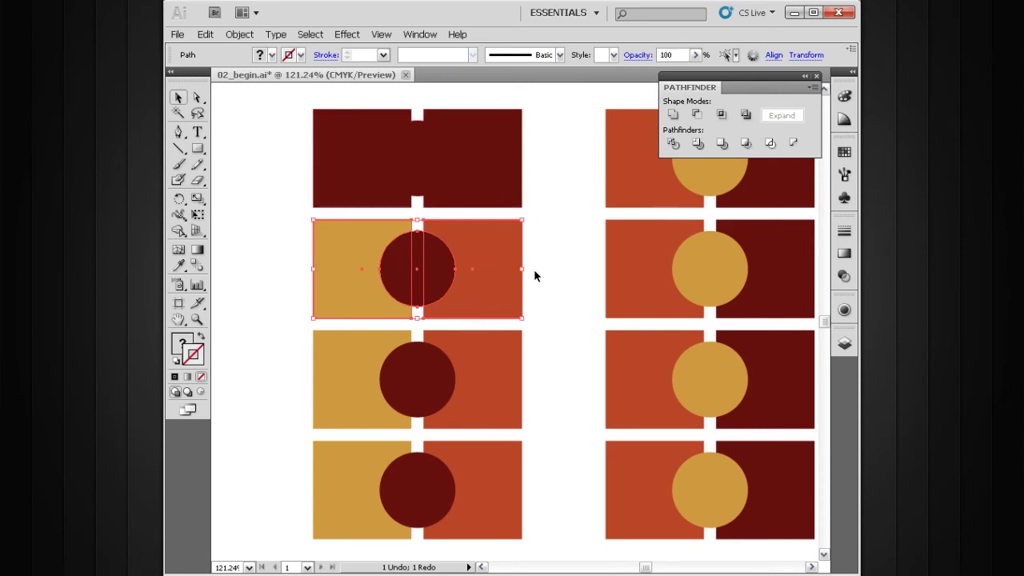
click(696, 115)
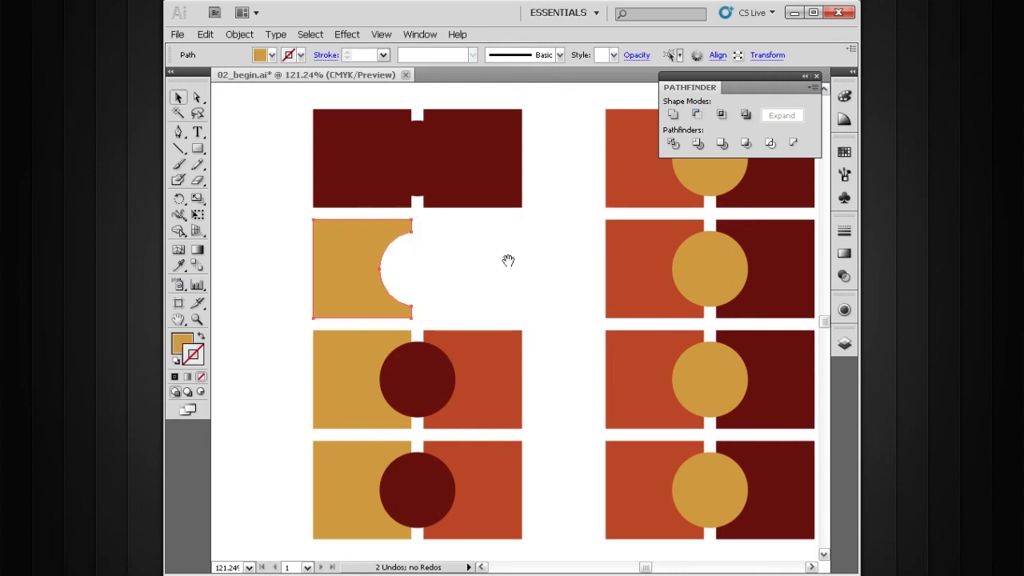
drag(507, 258, 520, 240)
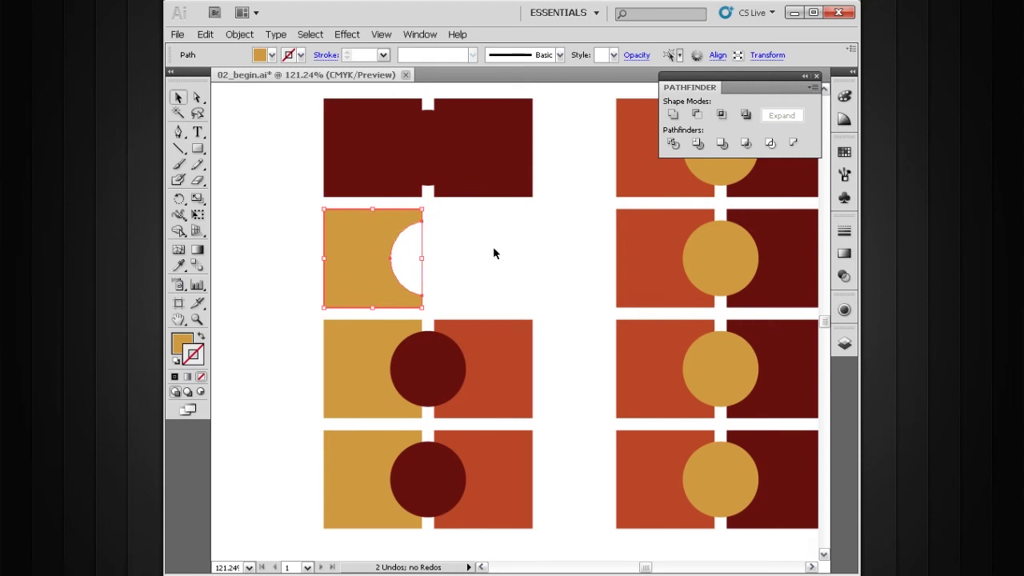
key(ctrl+z)
click(550, 215)
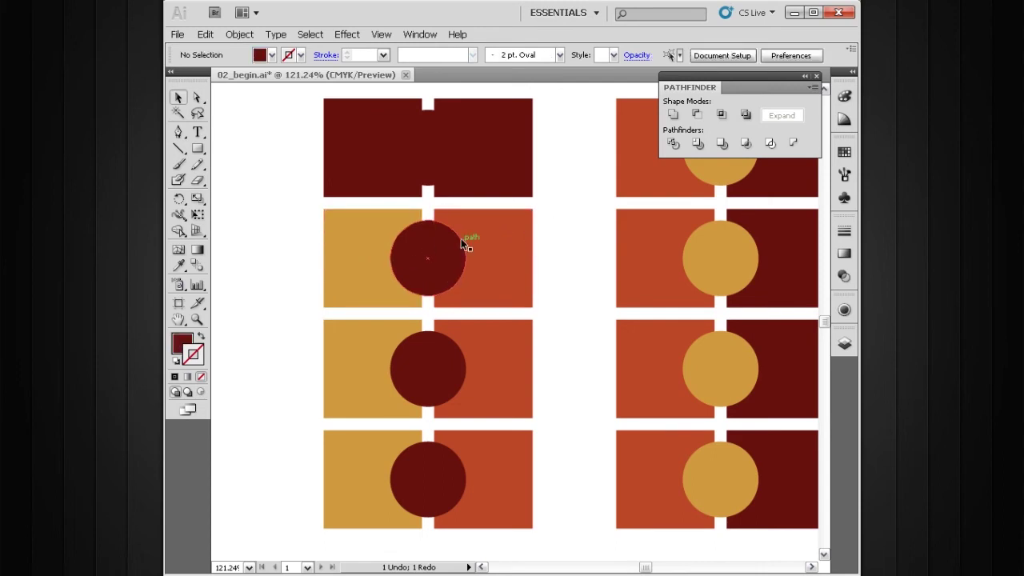
Step: Try moving the second row's orange square over the yellow square to examine the stacking order, and undo the move
drag(488, 224, 429, 222)
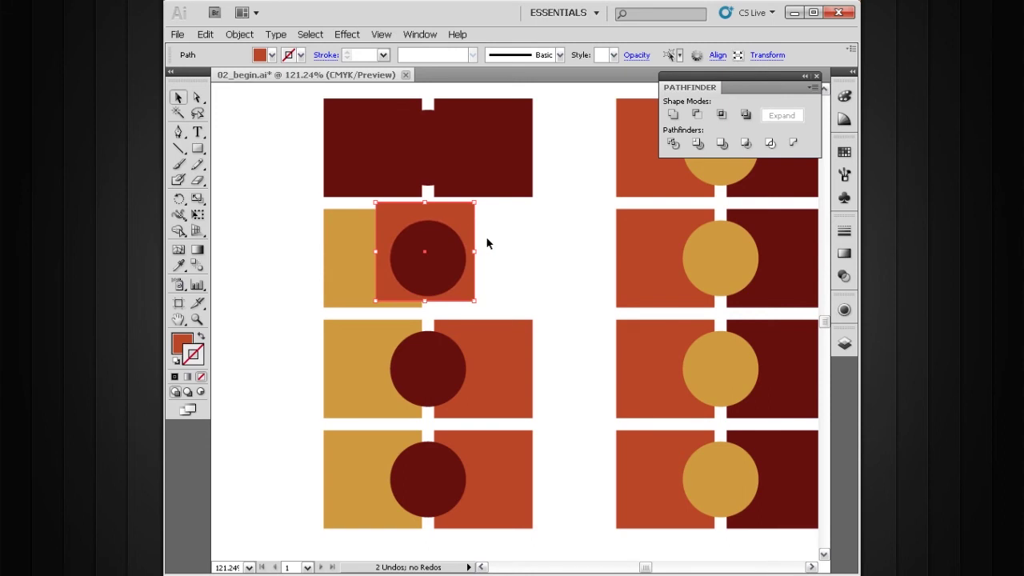
key(ctrl+z)
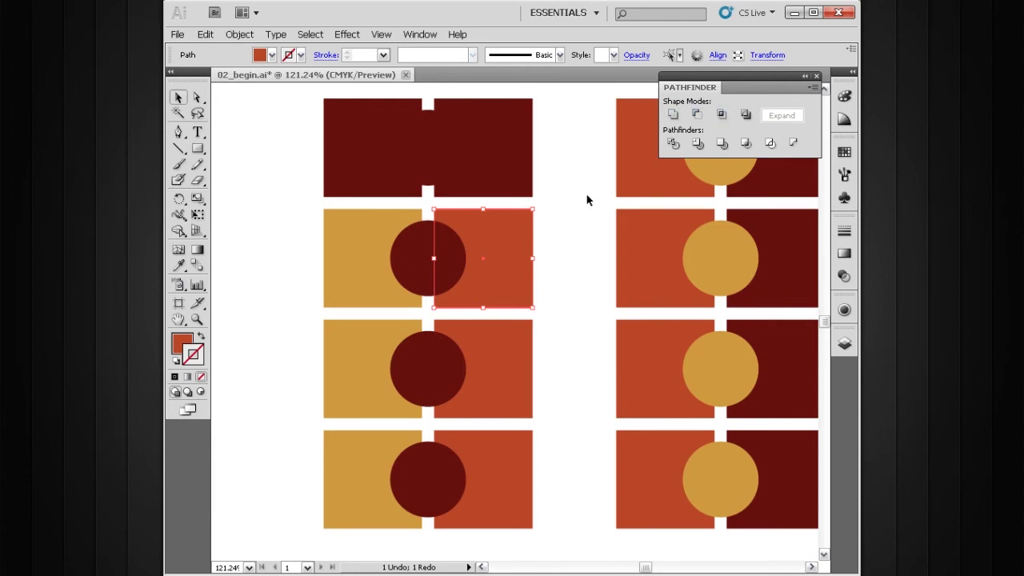
click(519, 144)
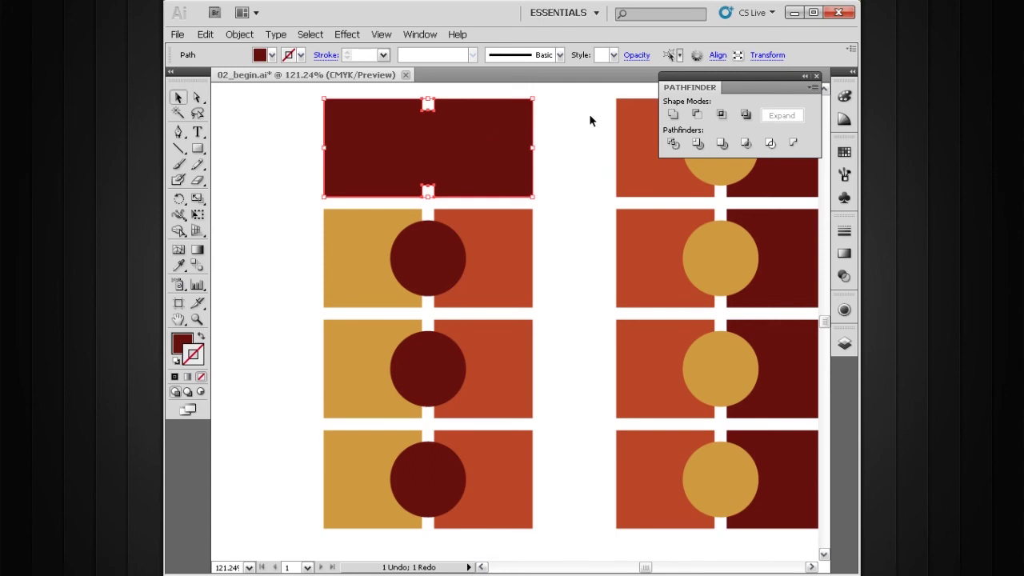
Step: Subtract the circle and orange square from the yellow square in the left column's second row with Minus Front
drag(555, 220, 413, 280)
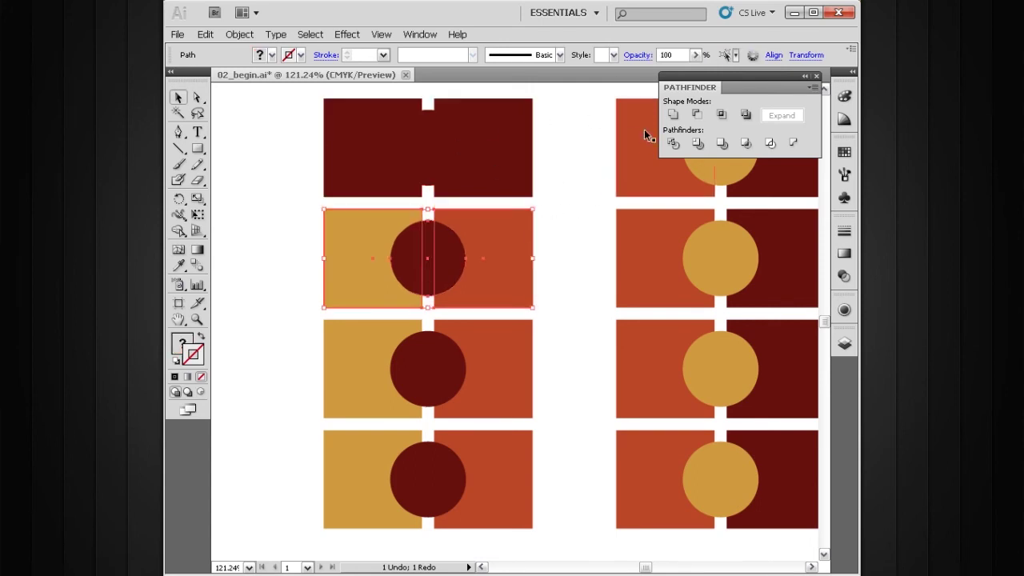
click(696, 114)
drag(521, 276, 515, 220)
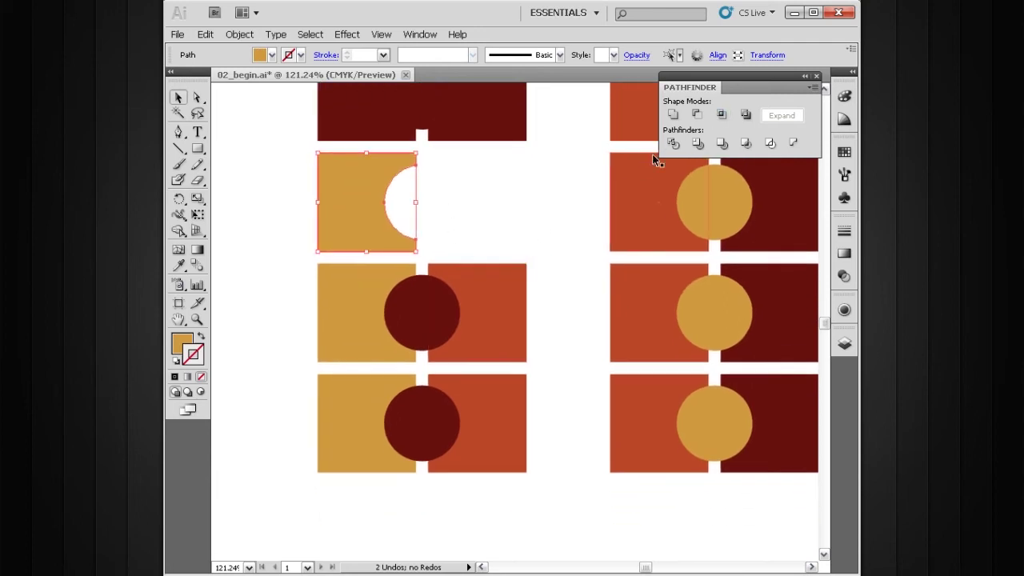
drag(514, 258, 519, 226)
click(548, 253)
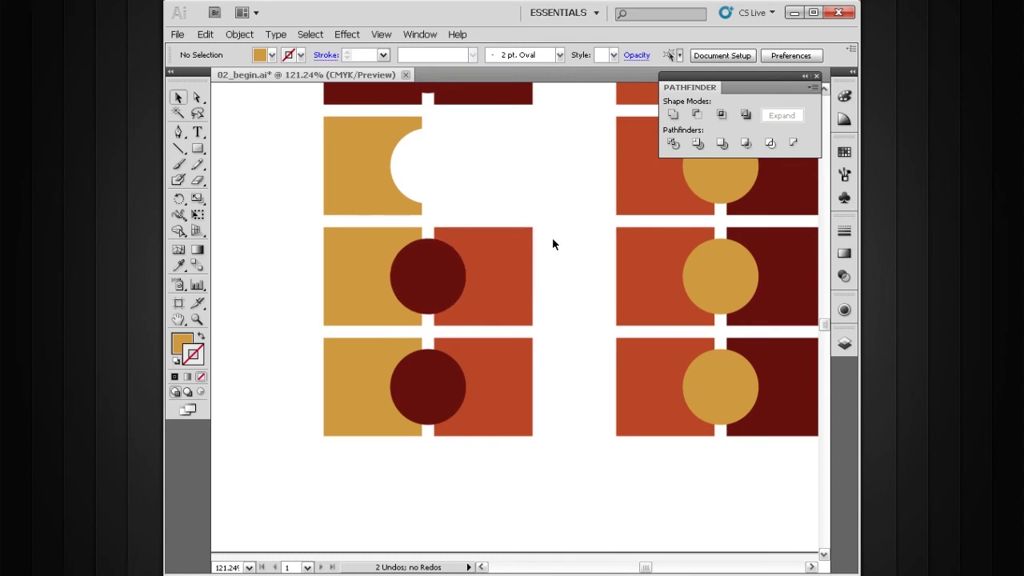
Step: Try to Intersect all three shapes in the left column's third row
drag(556, 225, 381, 244)
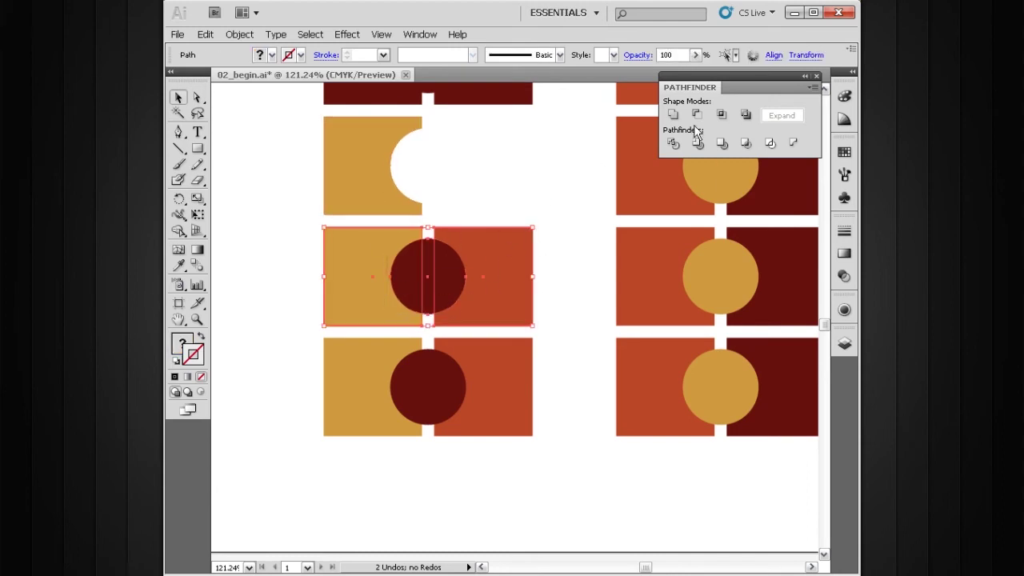
click(720, 116)
drag(540, 240, 535, 196)
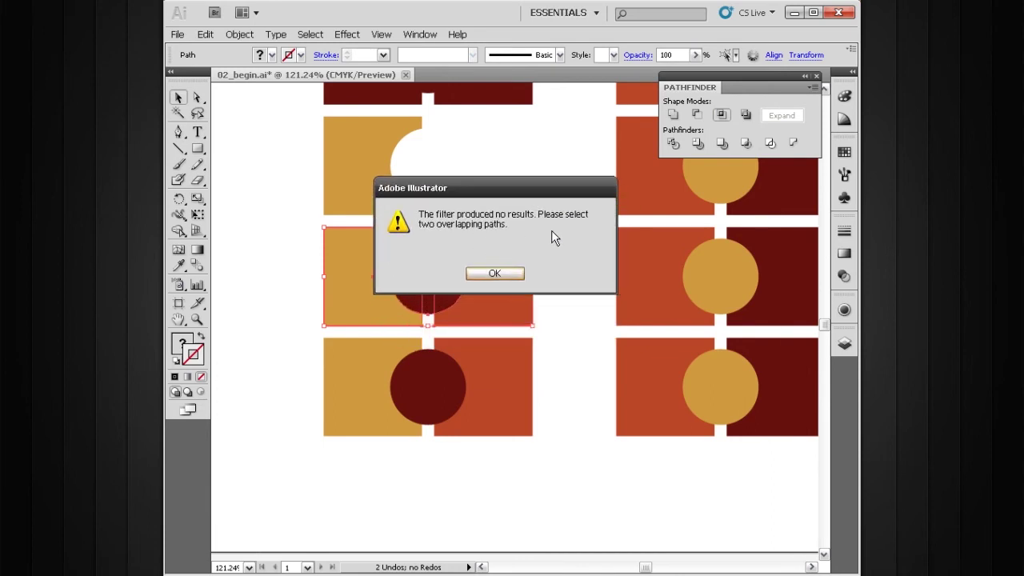
click(511, 273)
Step: Intersect the dark red circle with the orange square in the left column's third row, and deselect the result
drag(513, 288, 452, 295)
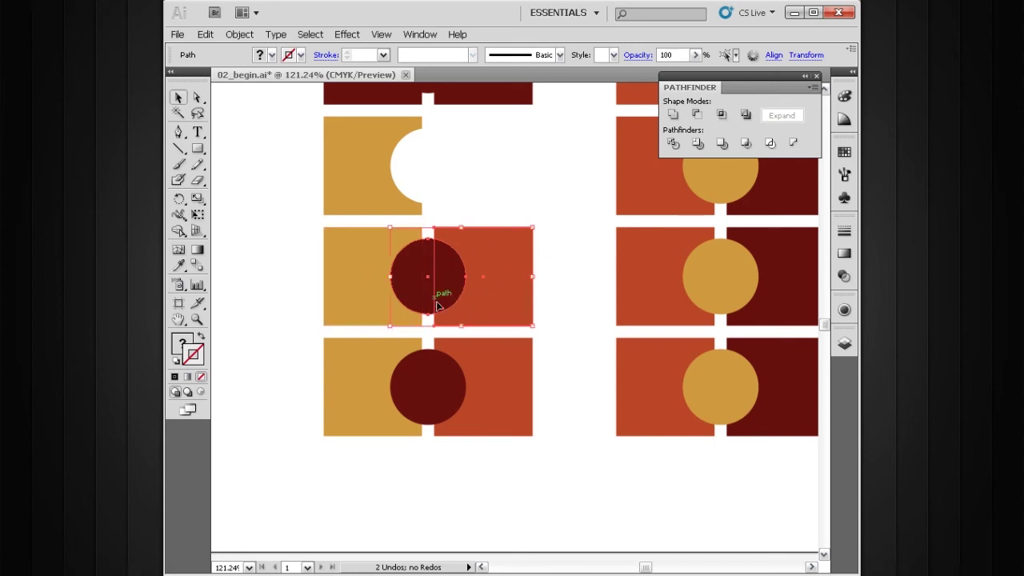
click(722, 117)
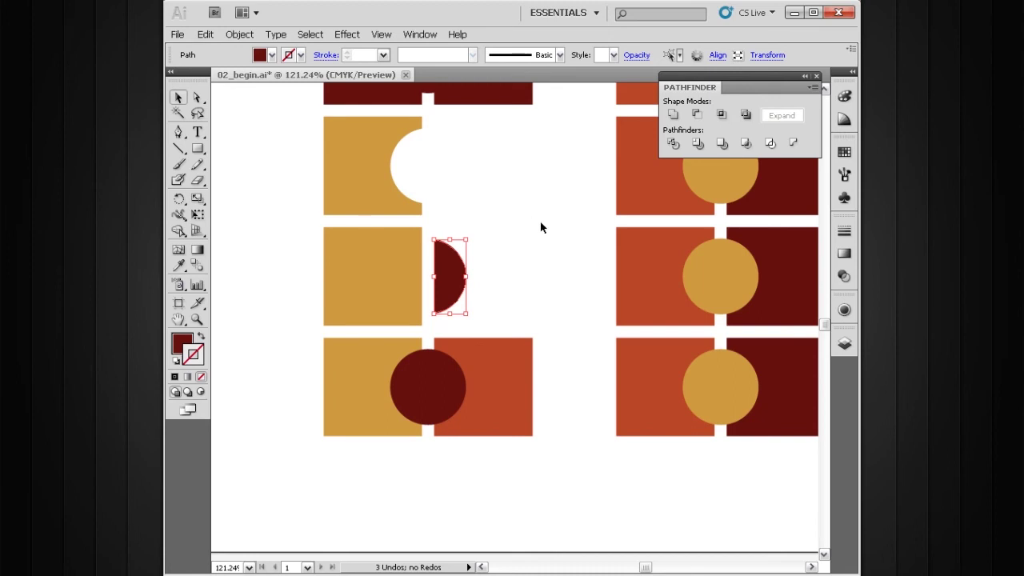
click(525, 257)
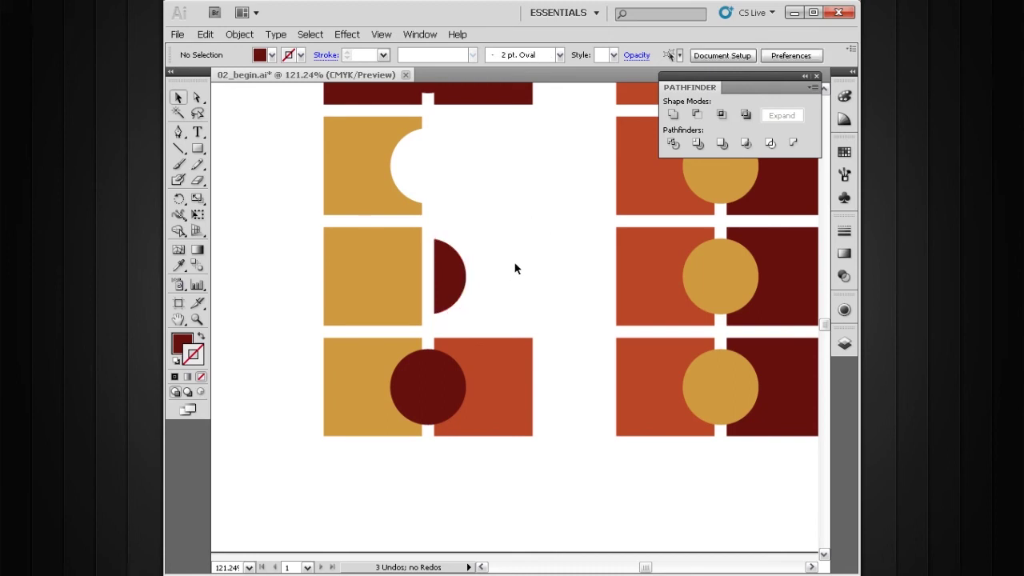
Step: Exclude the overlap of the circle and orange square in the left column's bottom row, and check the result's Appearance attributes
drag(515, 282, 514, 265)
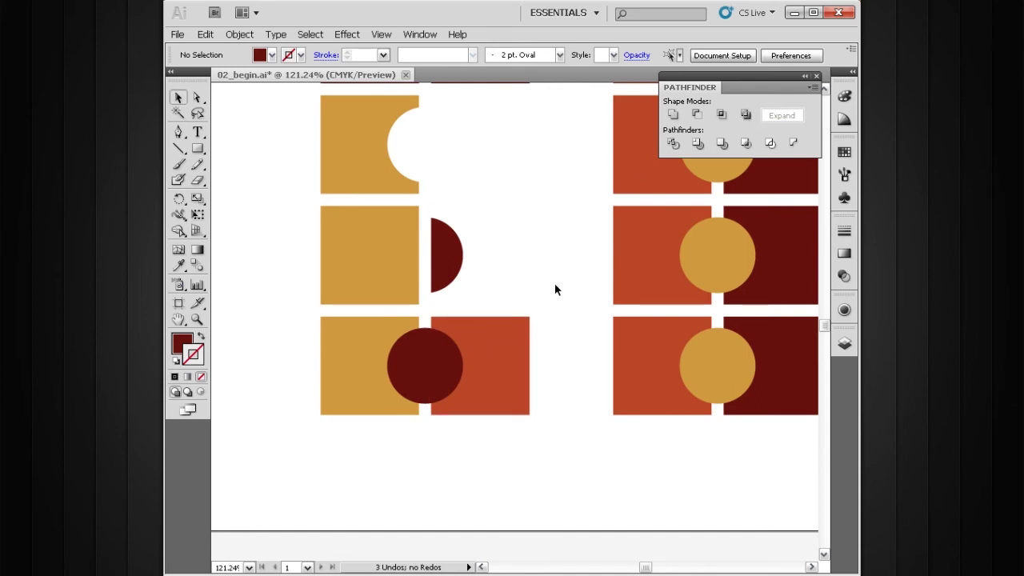
drag(552, 318, 454, 395)
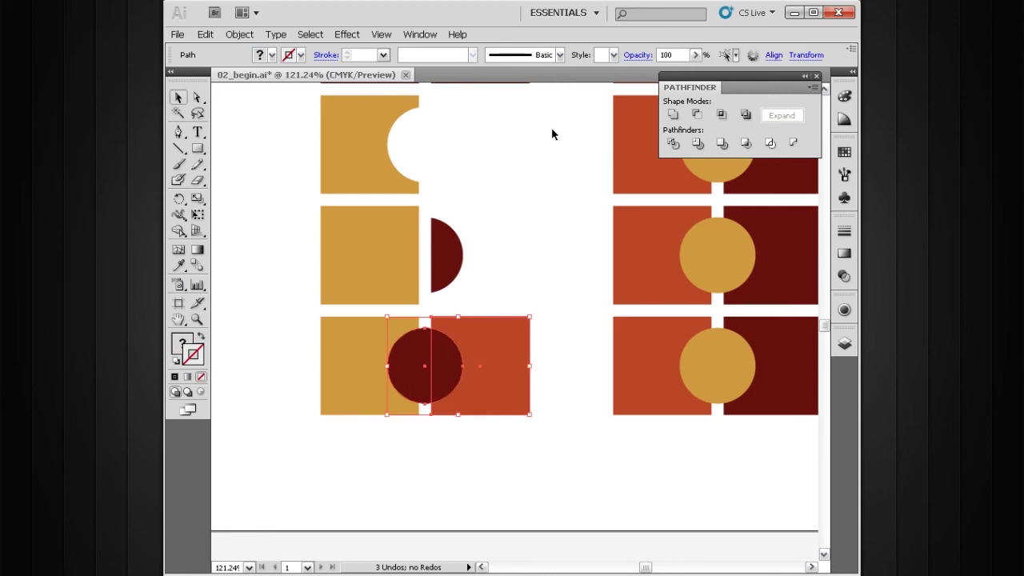
click(742, 114)
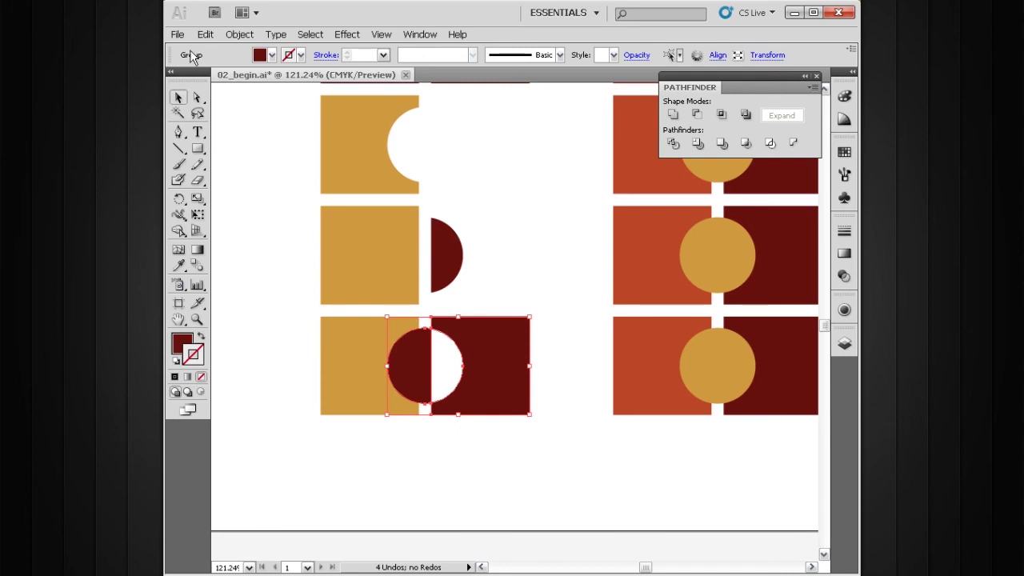
click(843, 309)
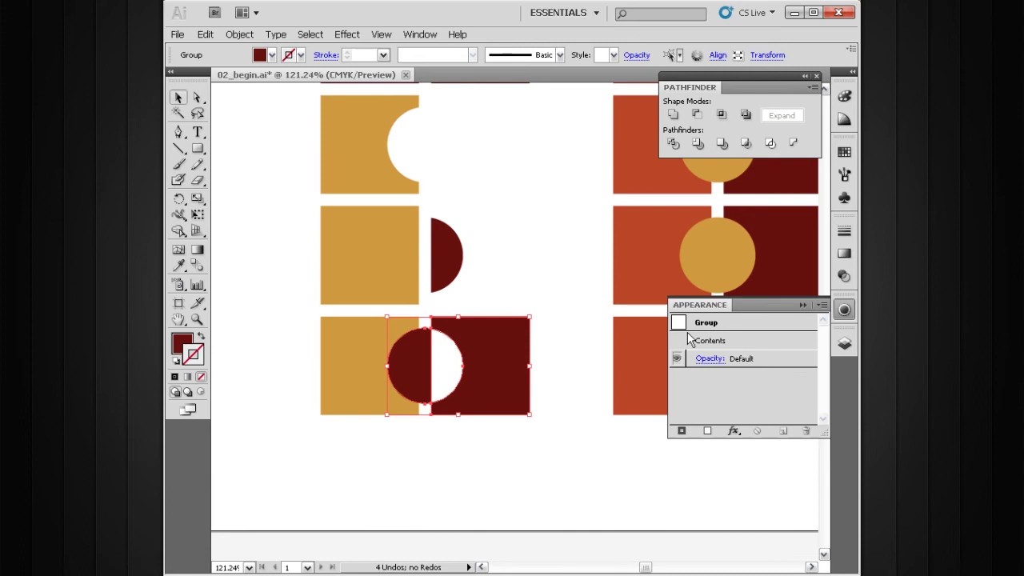
click(802, 305)
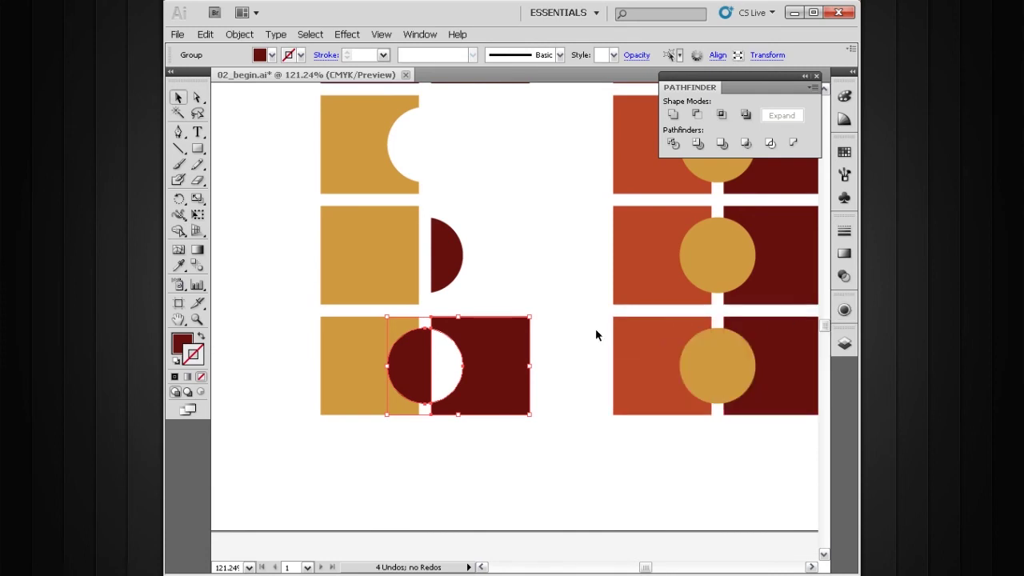
Step: Ungroup the excluded shapes in the left column's bottom row, try moving the square piece away, and undo both changes
click(239, 34)
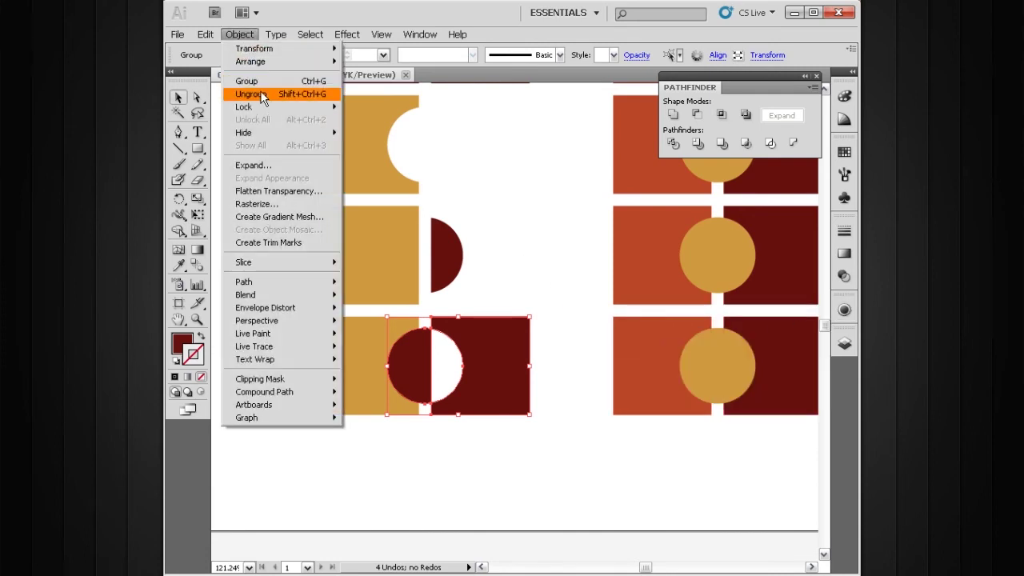
click(260, 95)
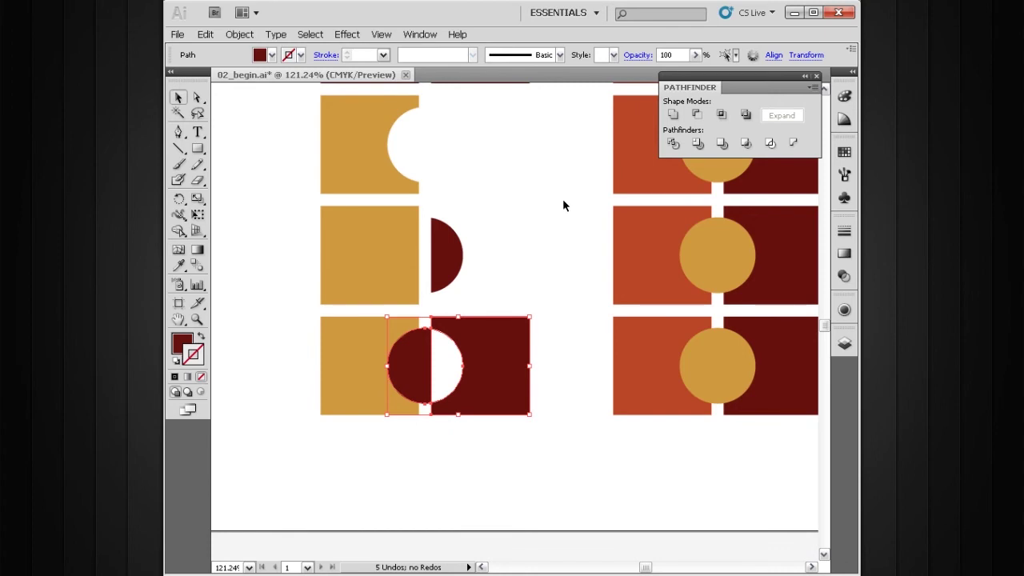
click(552, 271)
drag(509, 332, 552, 289)
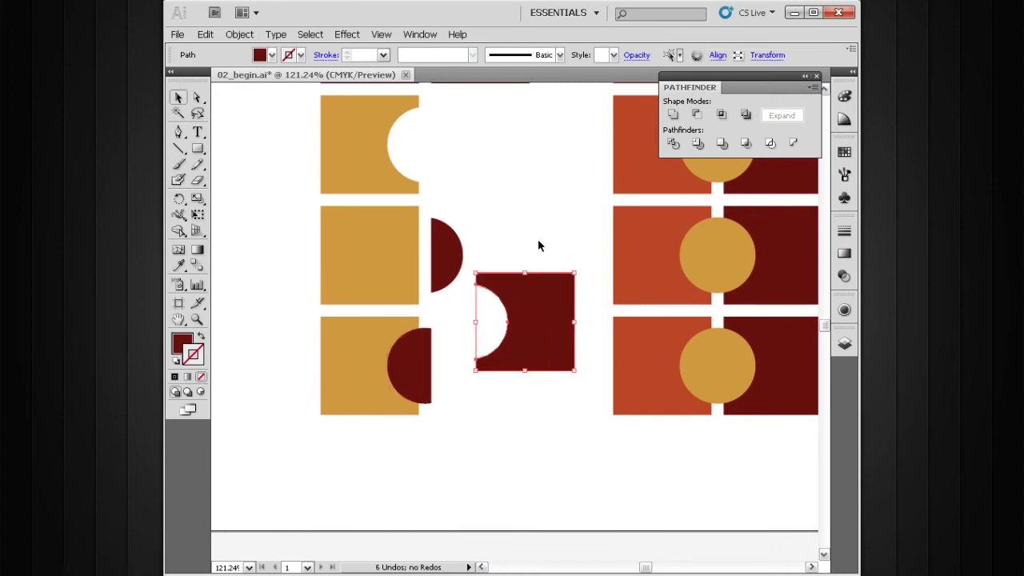
key(ctrl+z)
key(ctrl+z)
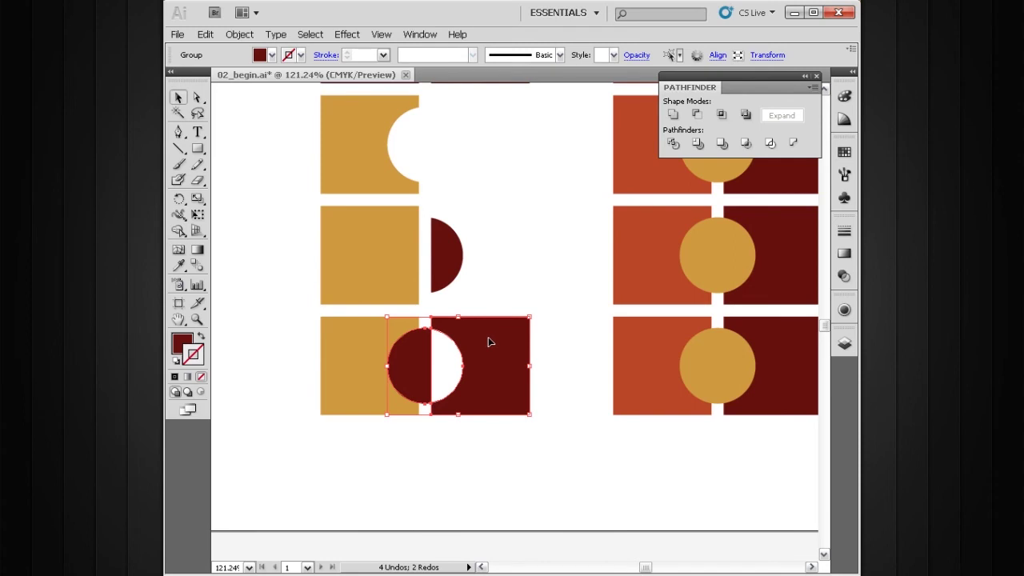
Step: Isolate the excluded group in the left column's bottom row, select its square piece, and exit isolation mode
key(a)
click(504, 310)
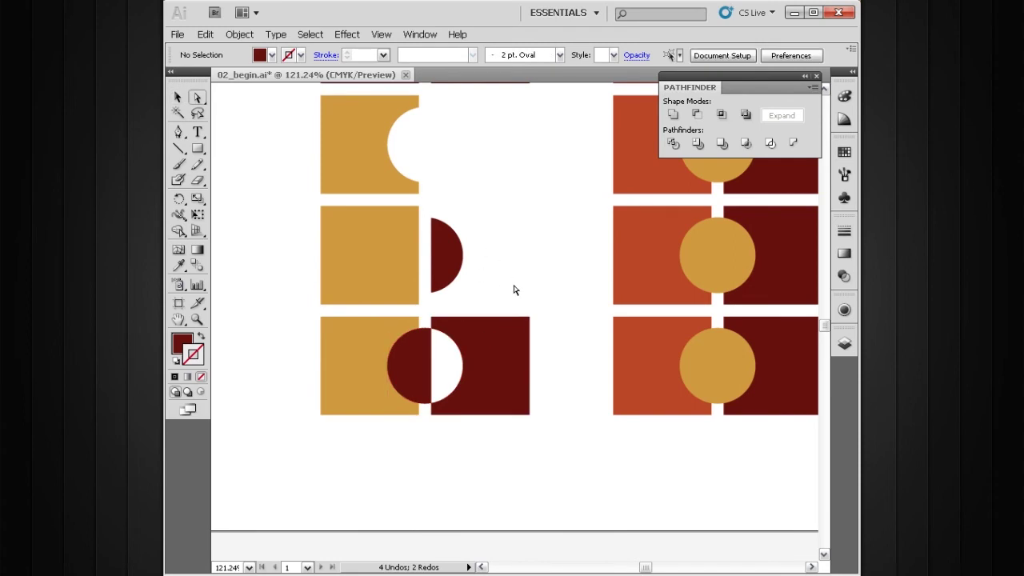
key(v)
double_click(491, 330)
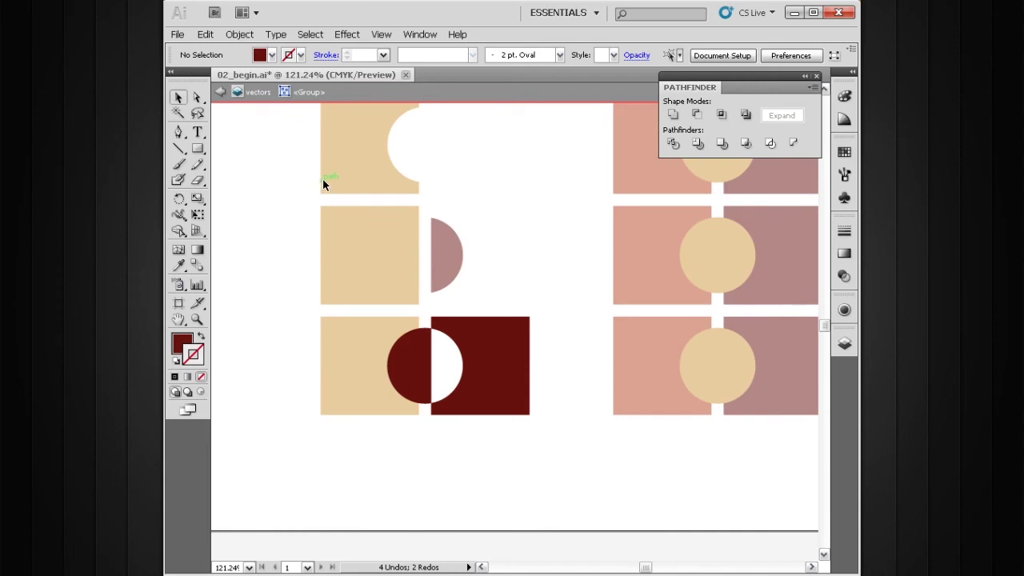
click(520, 334)
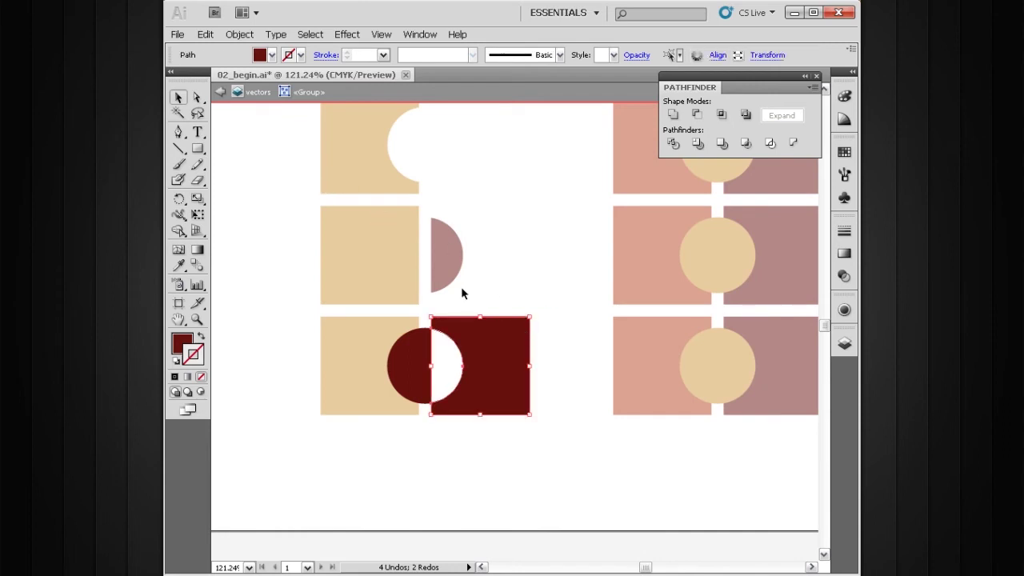
click(220, 93)
click(221, 93)
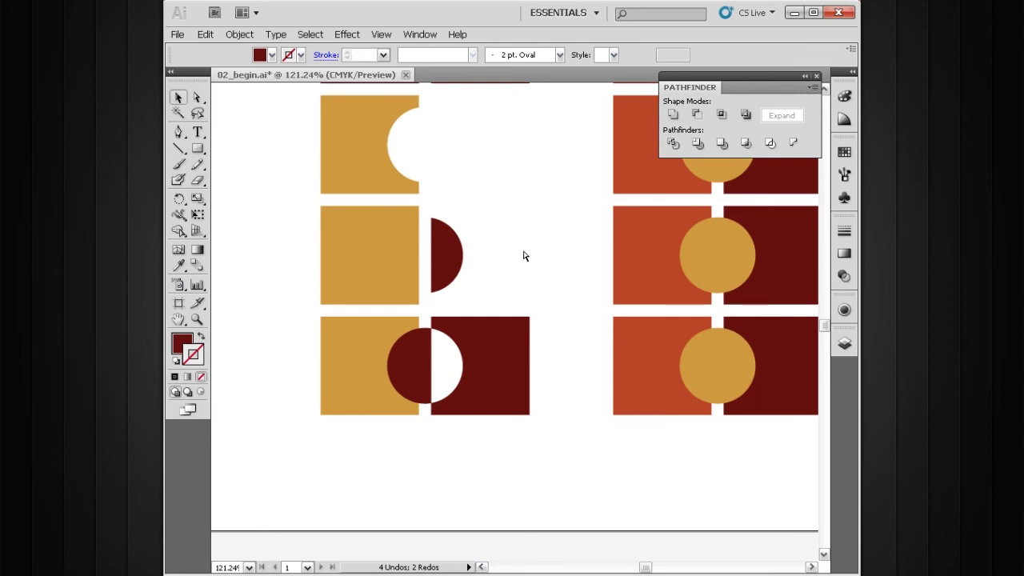
Step: Undo the last Exclude, apply Exclude to all three shapes in the left column's bottom row, and deselect the result
key(ctrl+z)
drag(564, 349, 386, 427)
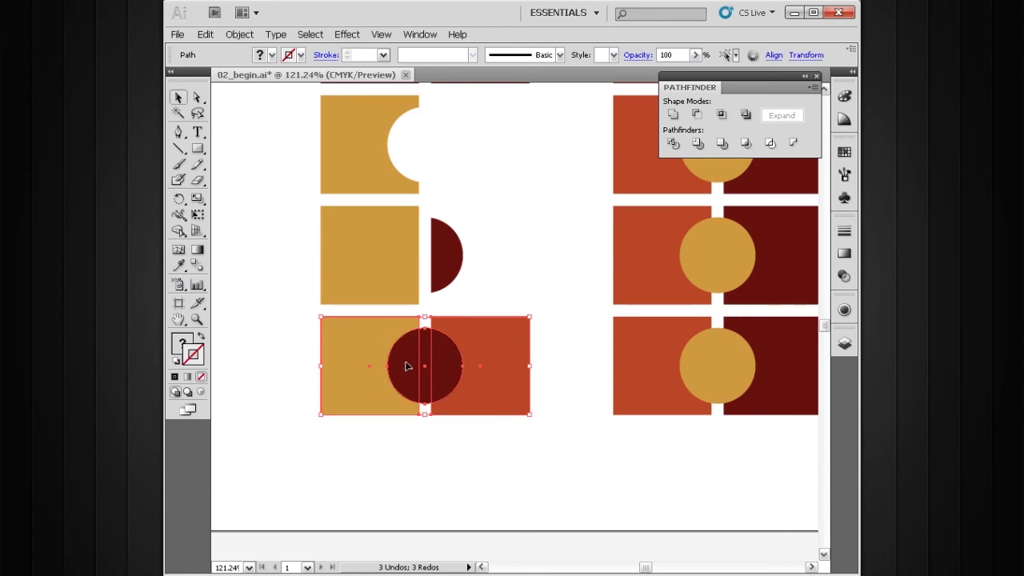
click(745, 114)
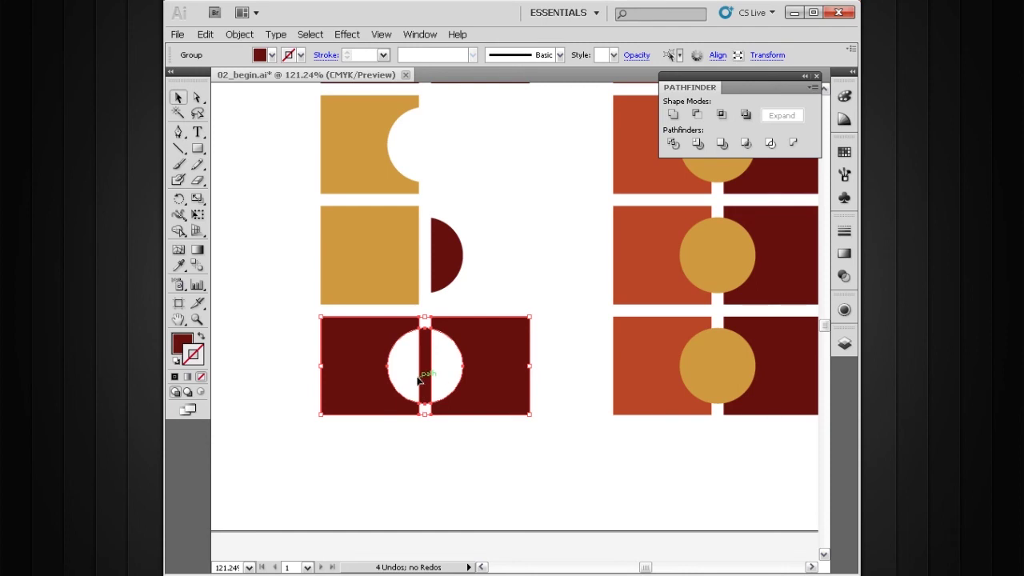
scroll(514, 270, up, 2)
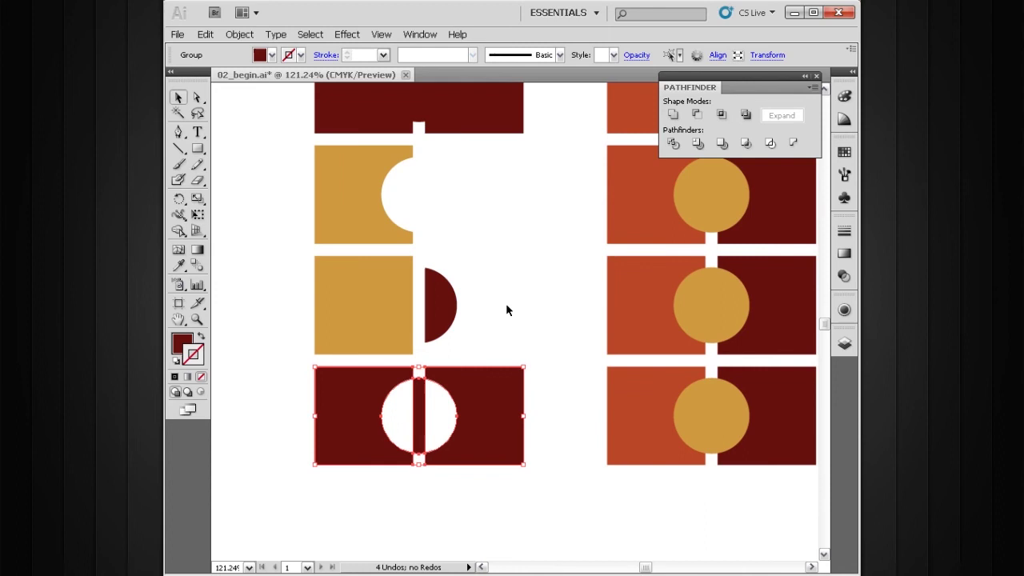
click(520, 301)
Step: Copy the right column's top circle and dark red square above the row, centre the circle on the square, and subtract it with Minus Front
drag(529, 261, 512, 293)
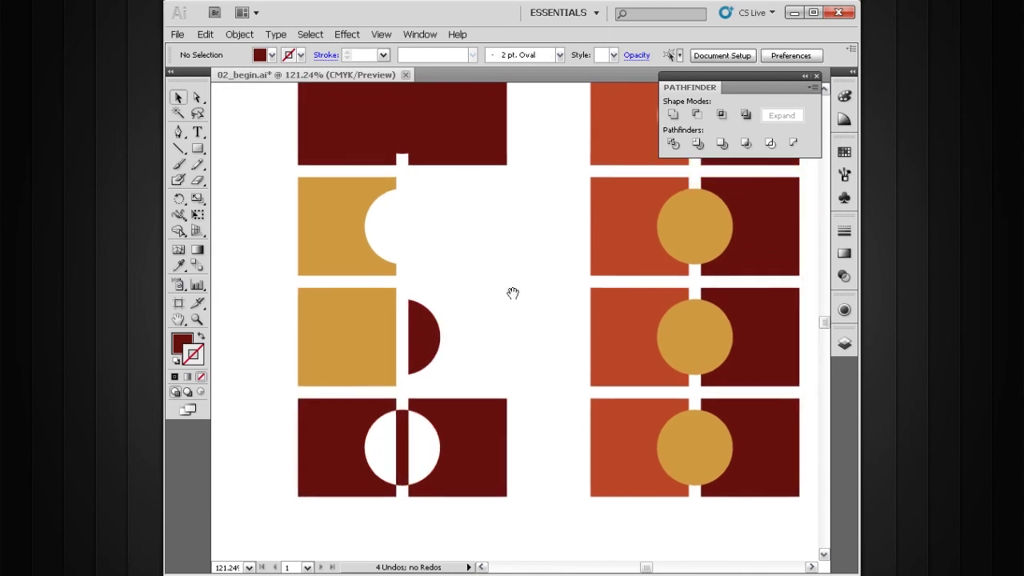
drag(584, 237, 522, 259)
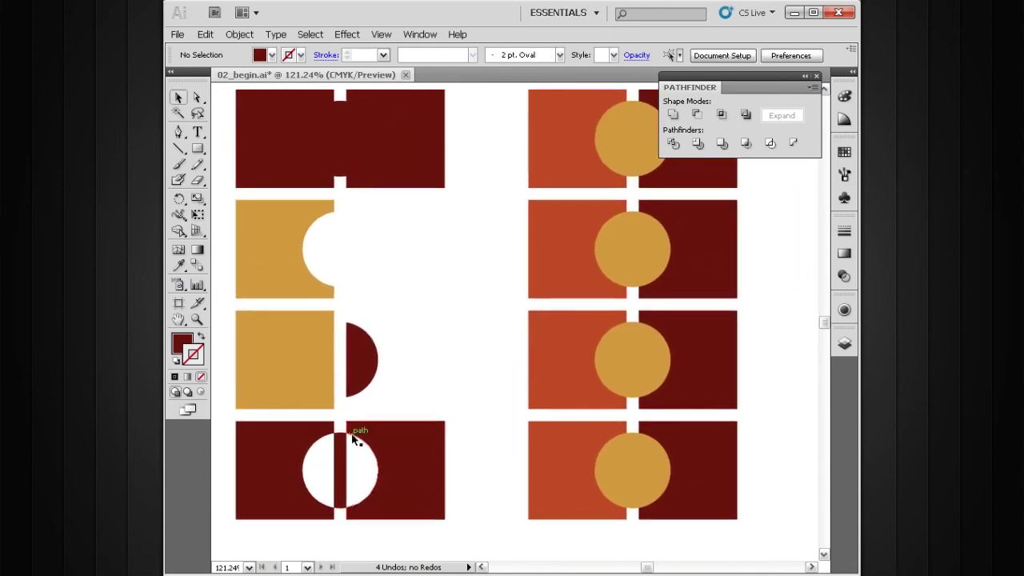
drag(464, 301, 451, 248)
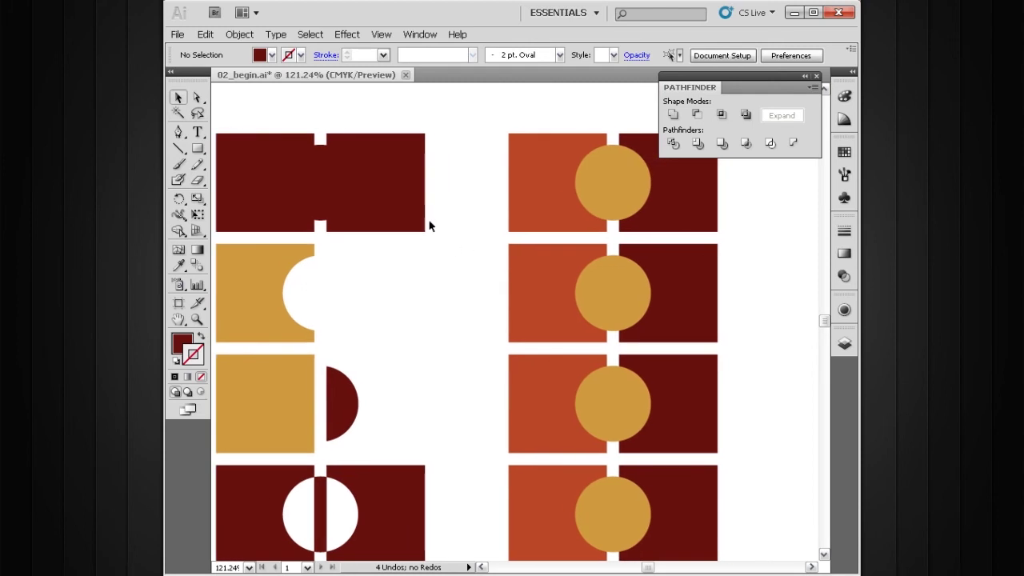
drag(615, 238, 547, 268)
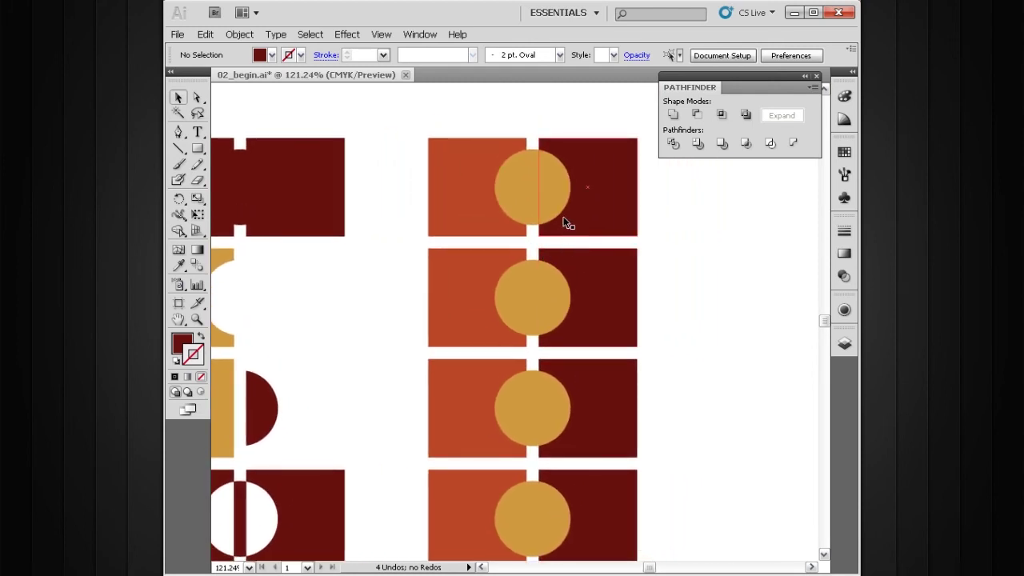
drag(621, 219, 585, 260)
drag(621, 201, 535, 253)
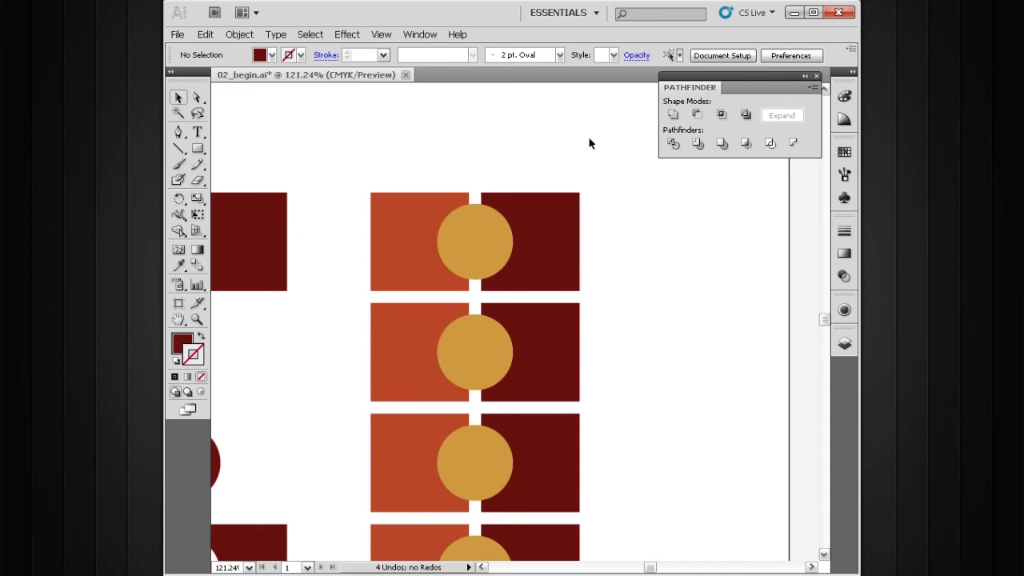
drag(623, 183, 606, 185)
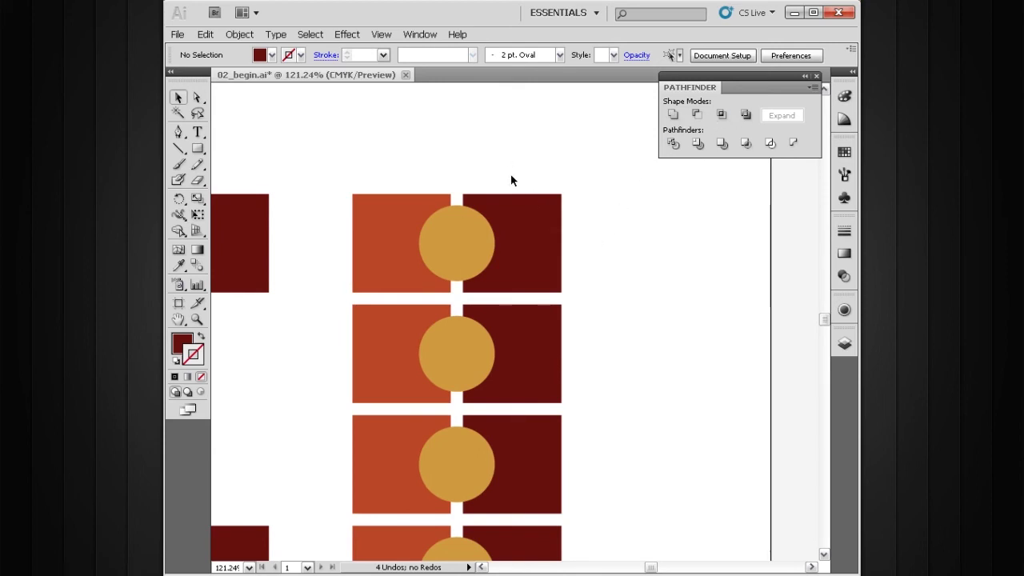
drag(514, 183, 536, 227)
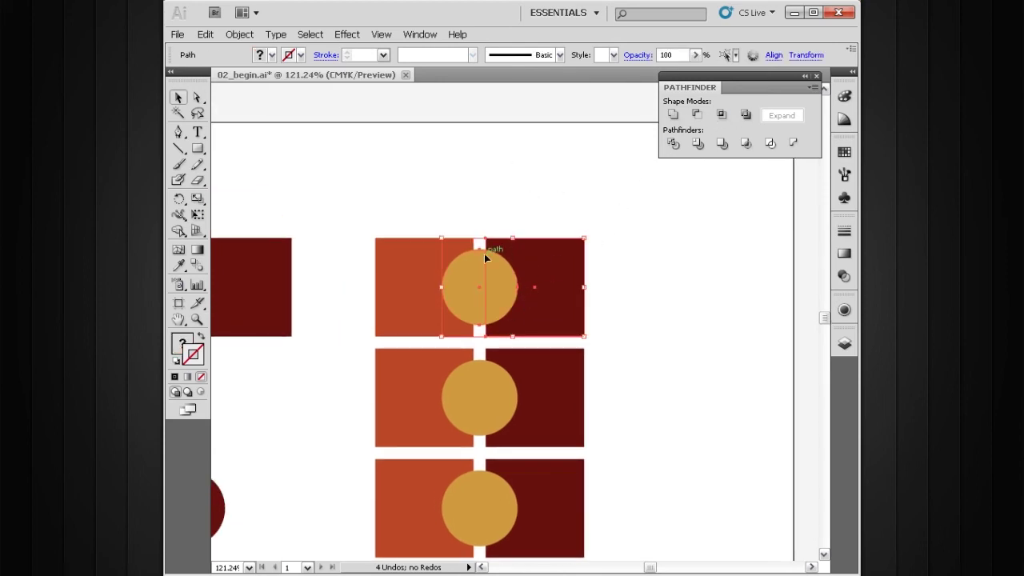
drag(503, 288, 528, 178)
click(624, 169)
scroll(552, 192, up, 2)
drag(576, 213, 544, 246)
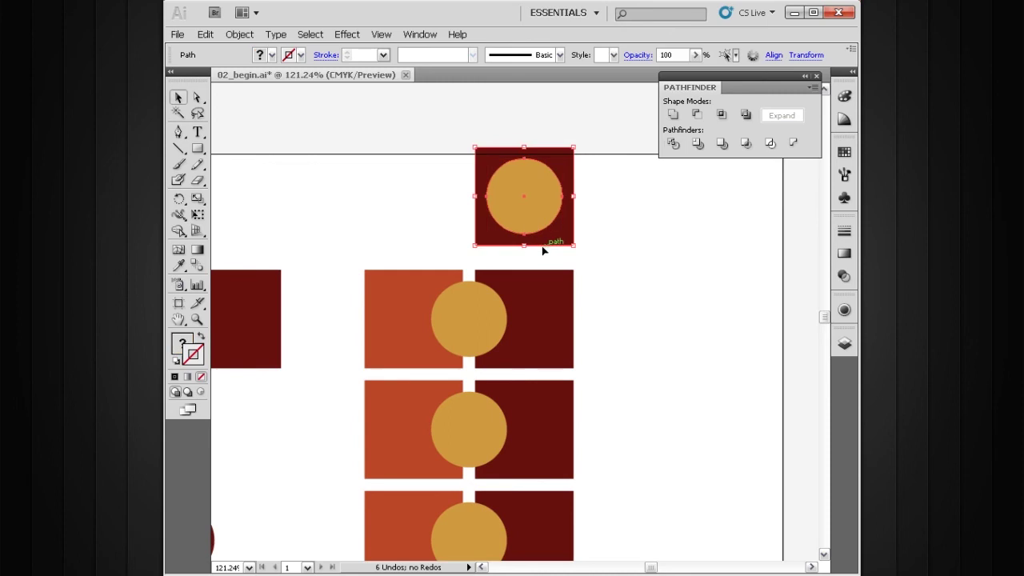
click(697, 114)
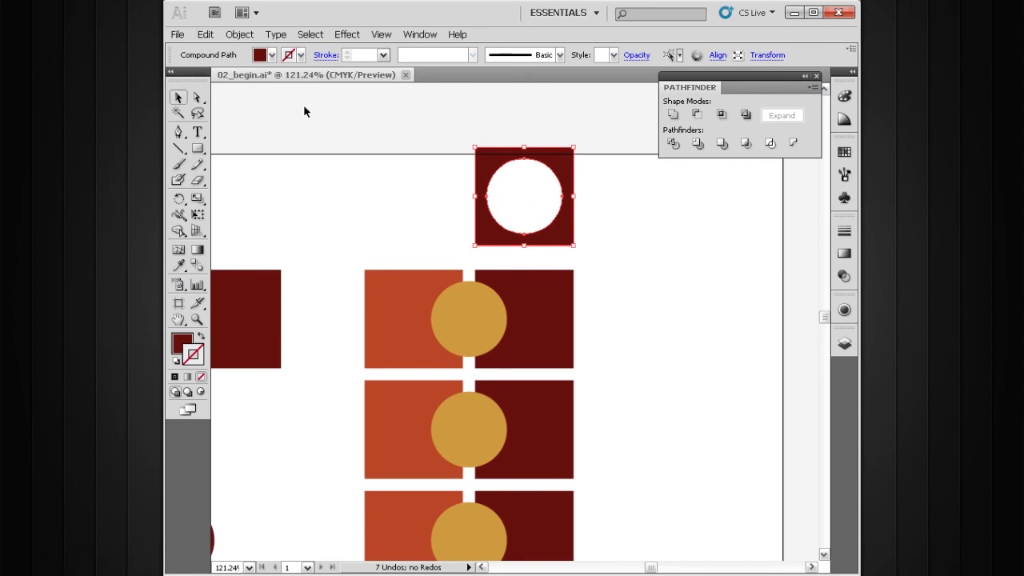
click(634, 180)
Step: Place overlapping copies of the dark red square, orange square and yellow circle beside the right column, and select all three
drag(614, 225, 560, 219)
drag(499, 262, 624, 209)
drag(329, 334, 633, 267)
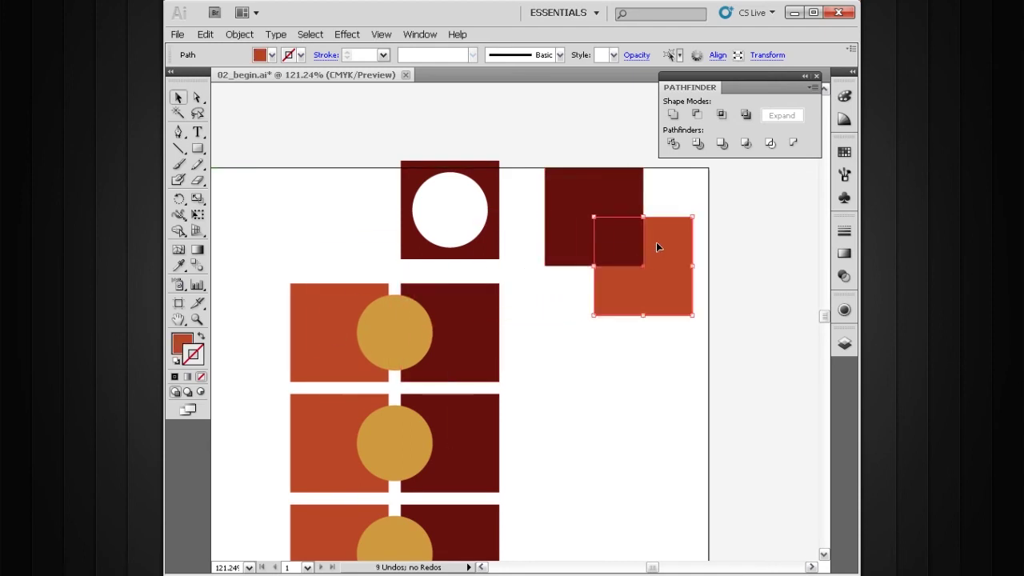
drag(395, 337, 599, 237)
scroll(636, 232, right, 1)
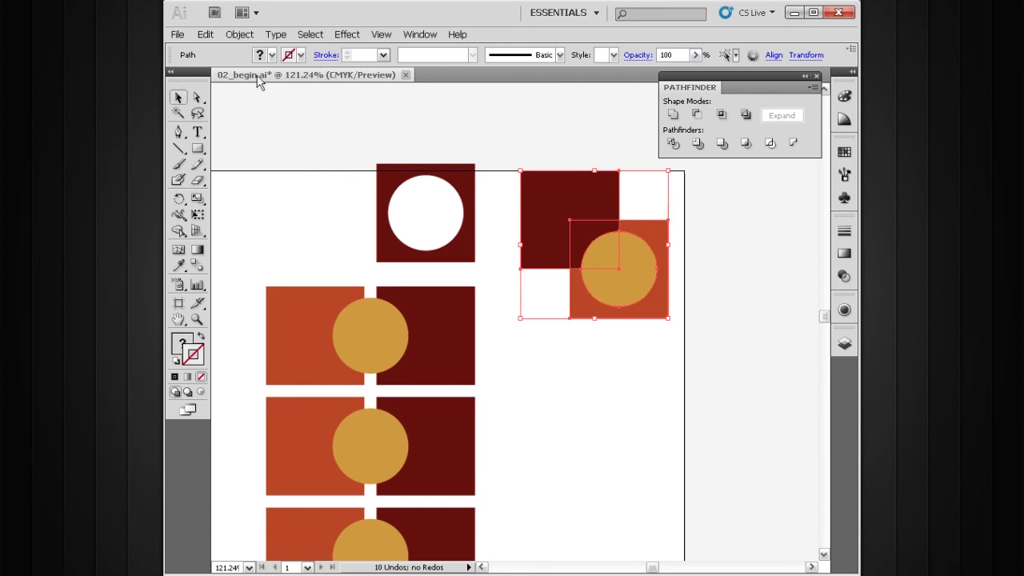
Step: Combine the three selected overlapping copies into a compound path
click(239, 34)
mouse_move(316, 392)
click(373, 396)
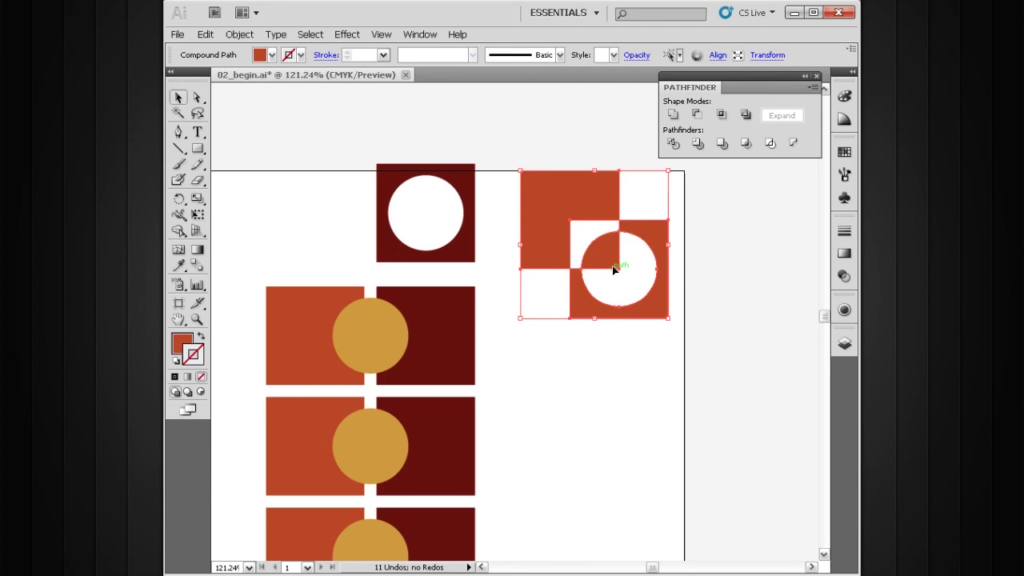
Step: Examine the filled and empty overlap areas of the new compound path up close, and deselect it
drag(710, 171, 429, 396)
scroll(592, 264, up, 1)
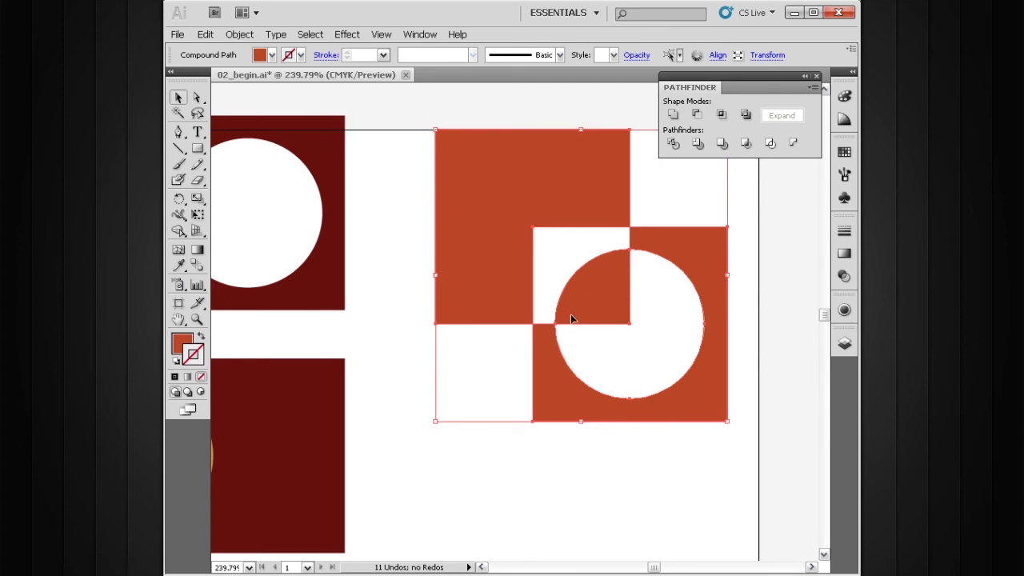
scroll(617, 263, right, 1)
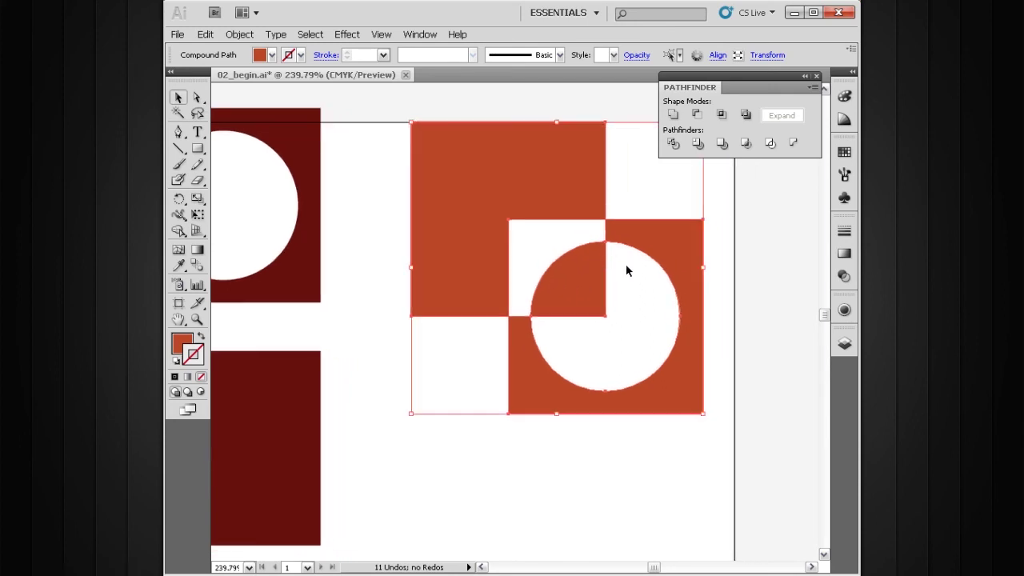
scroll(590, 293, up, 1)
key(ctrl+minus)
drag(589, 296, 604, 263)
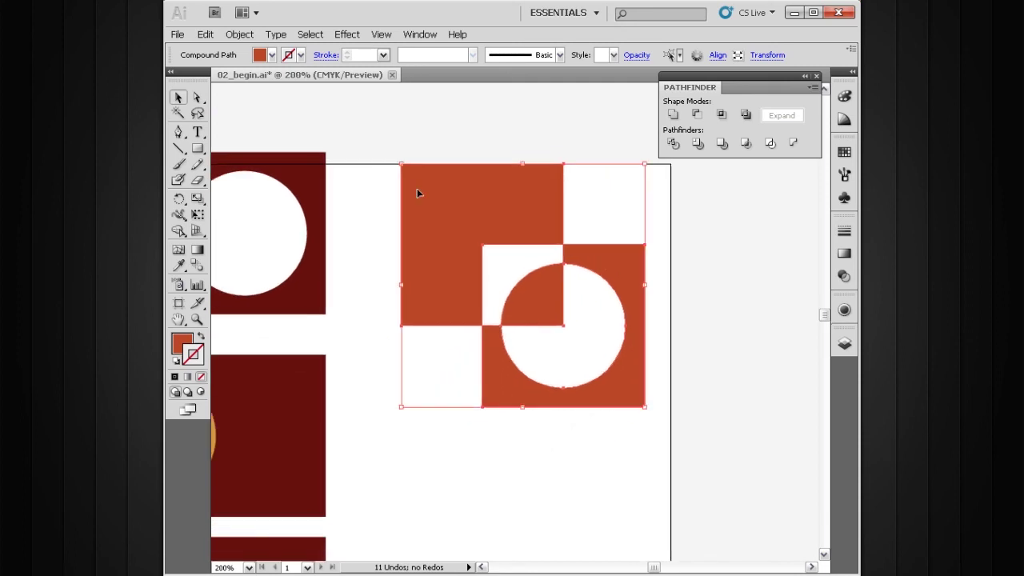
click(665, 259)
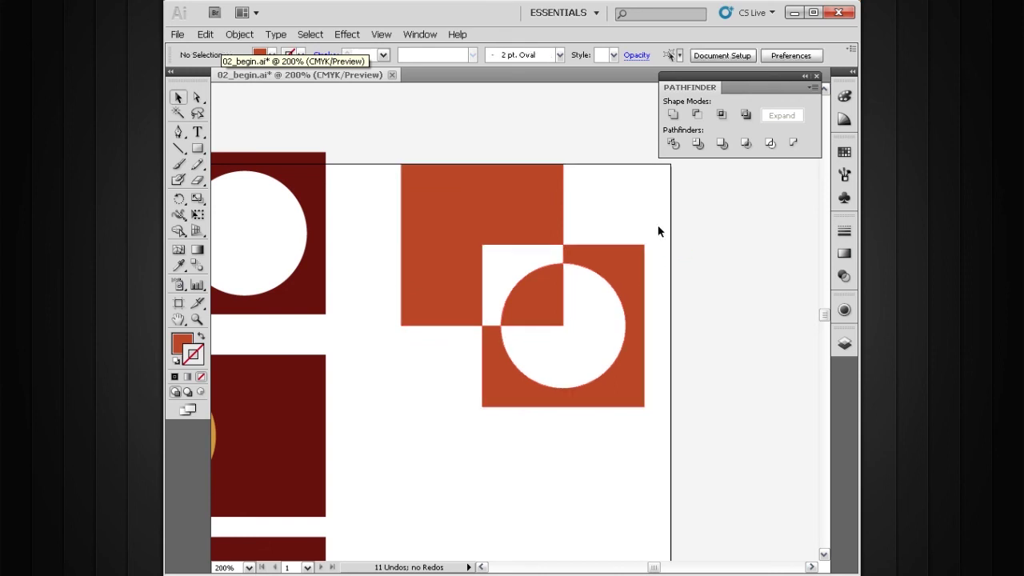
Step: Try shifting the compound path's lower square slightly in isolation mode, and undo the move
click(625, 259)
scroll(610, 240, down, 1)
key(ctrl+minus)
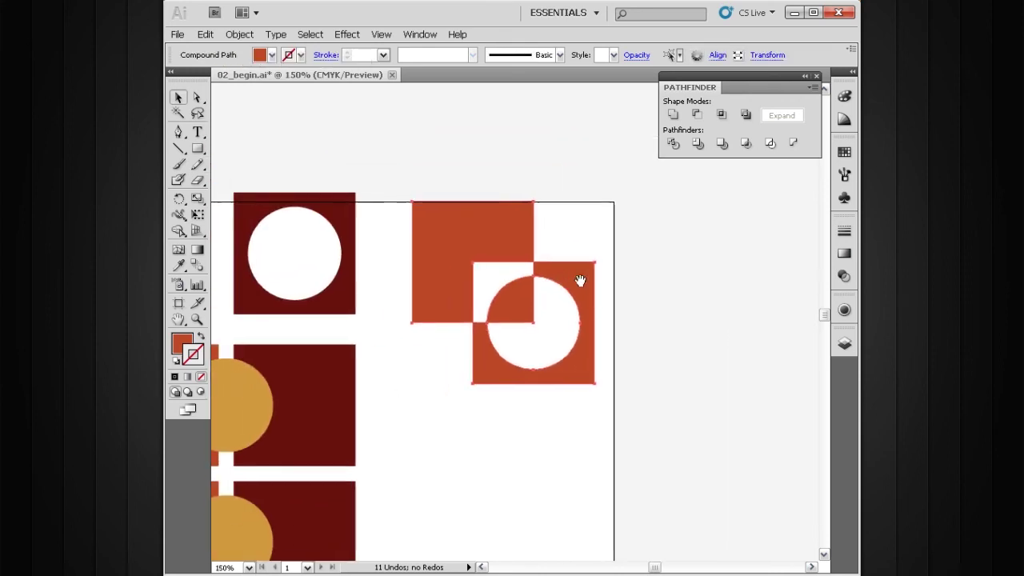
double_click(569, 273)
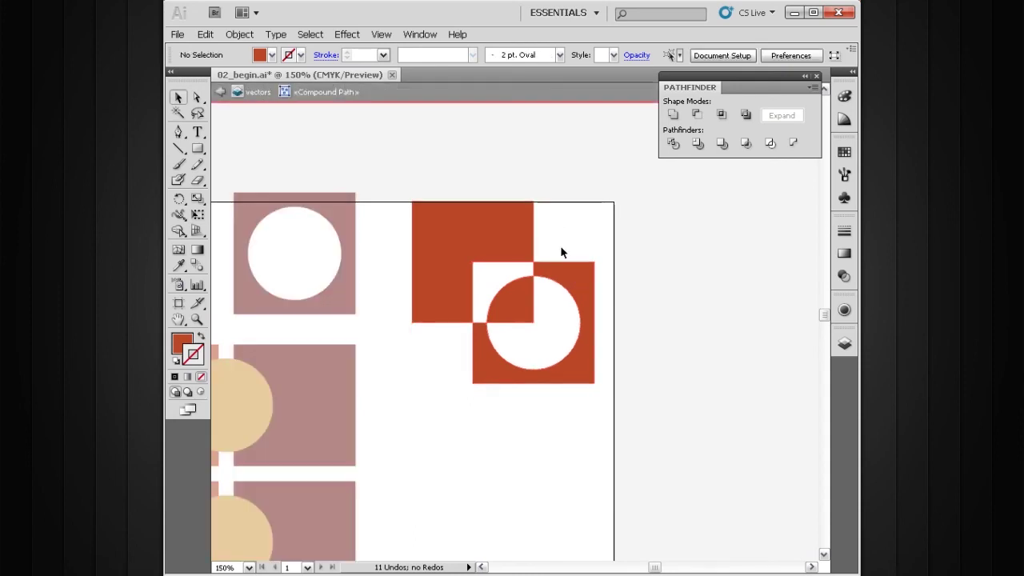
click(571, 271)
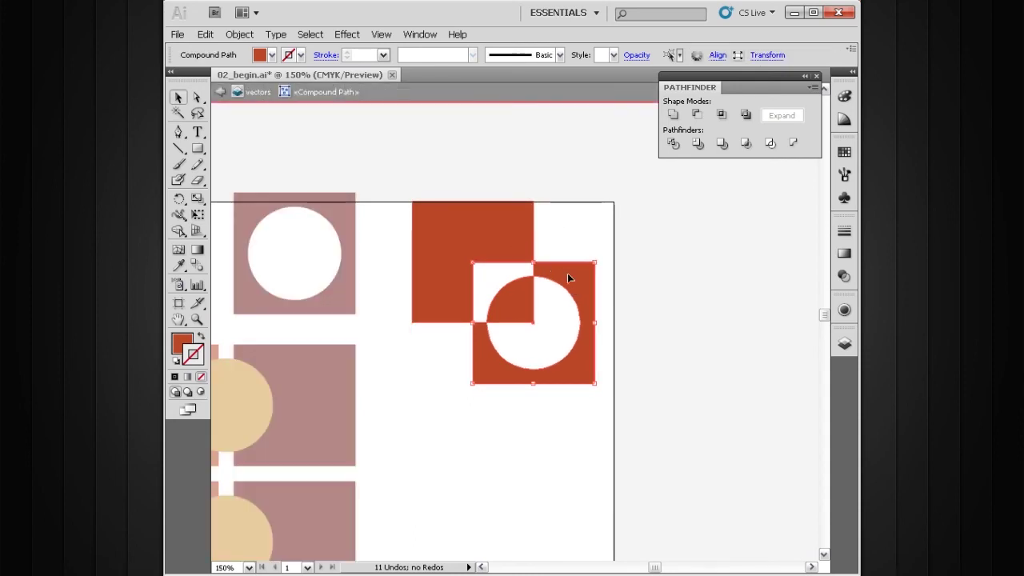
drag(575, 277, 579, 299)
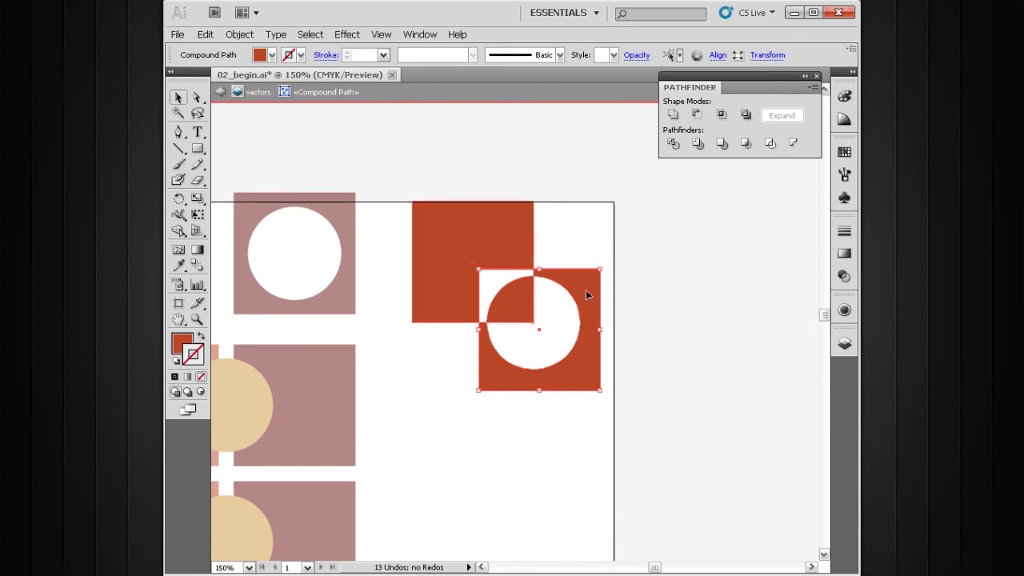
key(ctrl+z)
key(ctrl+z)
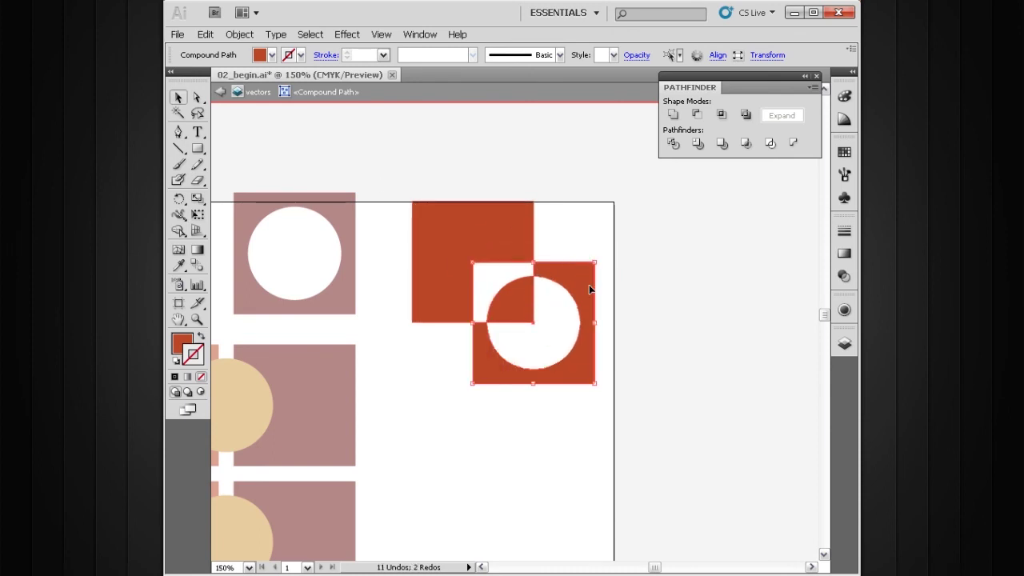
double_click(613, 244)
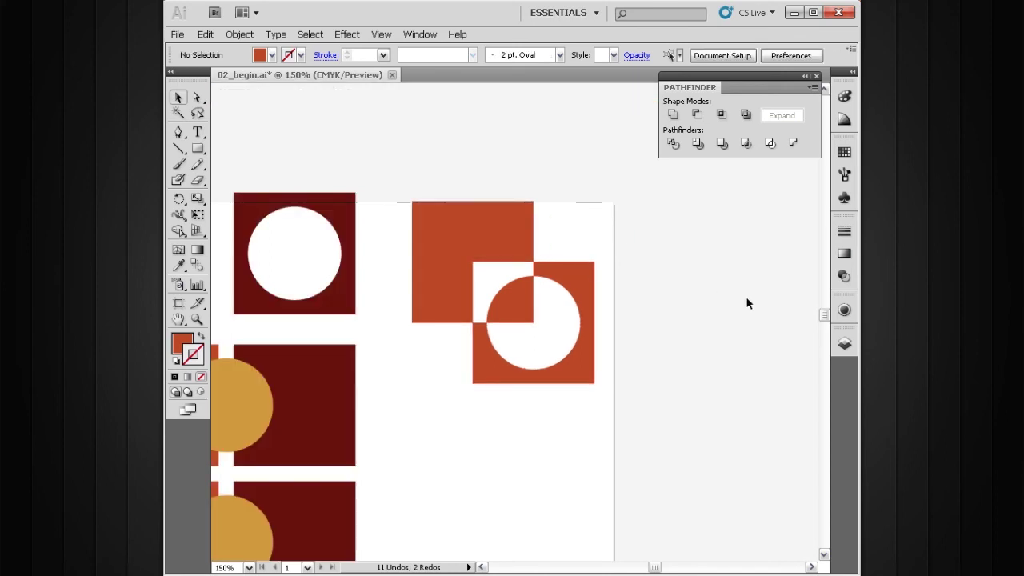
Step: Examine how the orange compound path is listed among the objects of the vectors layer
click(843, 340)
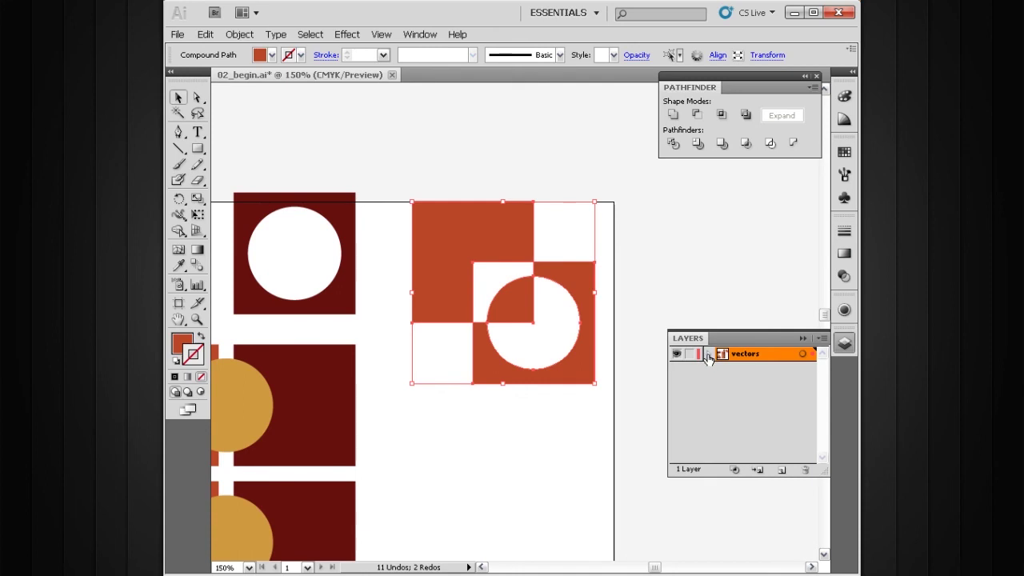
click(708, 353)
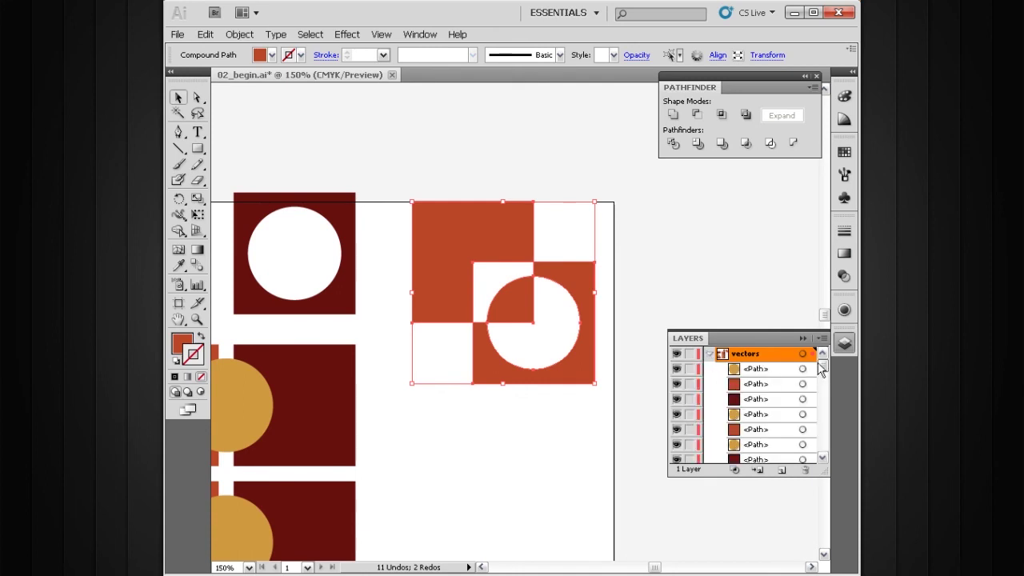
drag(823, 367, 822, 406)
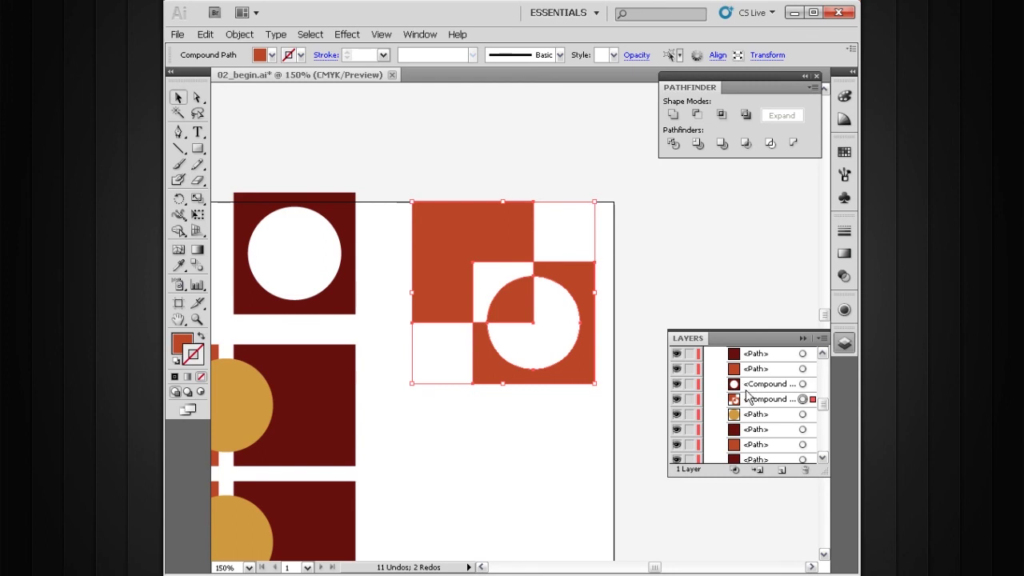
click(802, 337)
Step: Move the dark red and orange compound paths together to above the artboard's upper edge
drag(480, 327, 589, 388)
drag(667, 219, 422, 345)
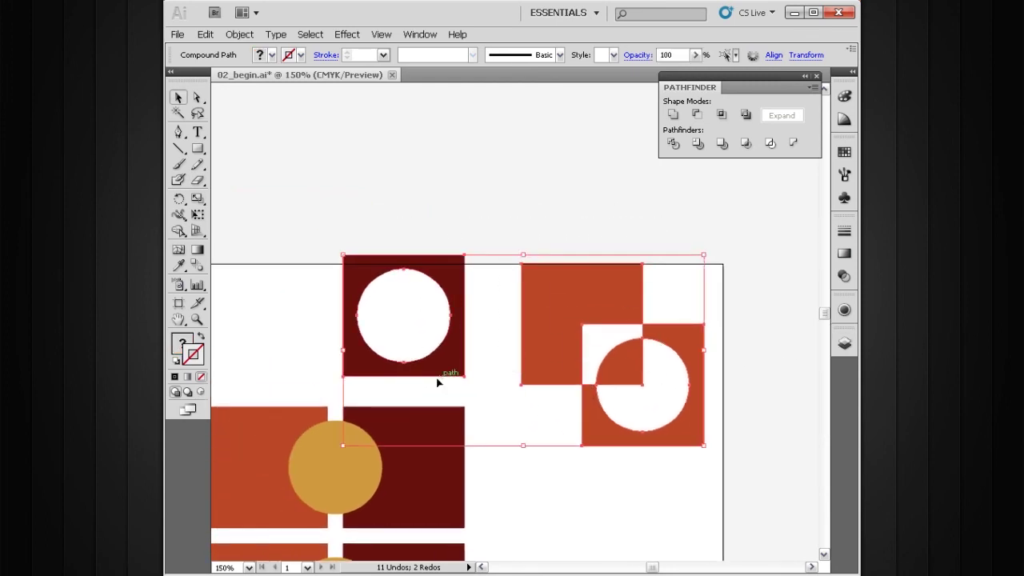
alt+click(522, 393)
drag(530, 384, 572, 430)
drag(583, 329, 574, 239)
Step: Unite the two squares and circle in the right column's first row as a live compound shape, and deselect it
scroll(553, 336, down, 3)
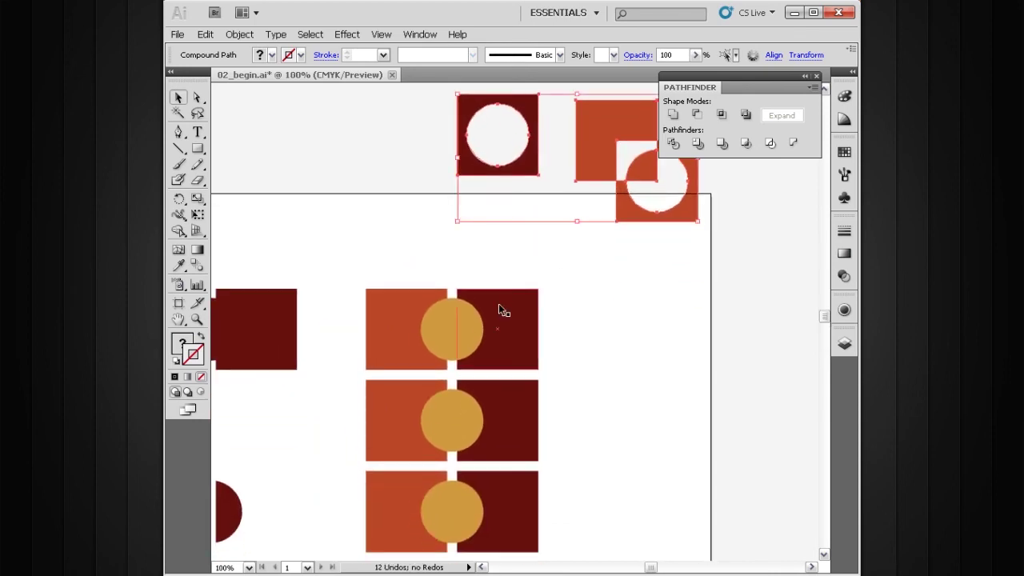
scroll(516, 354, left, 2)
drag(515, 354, 526, 340)
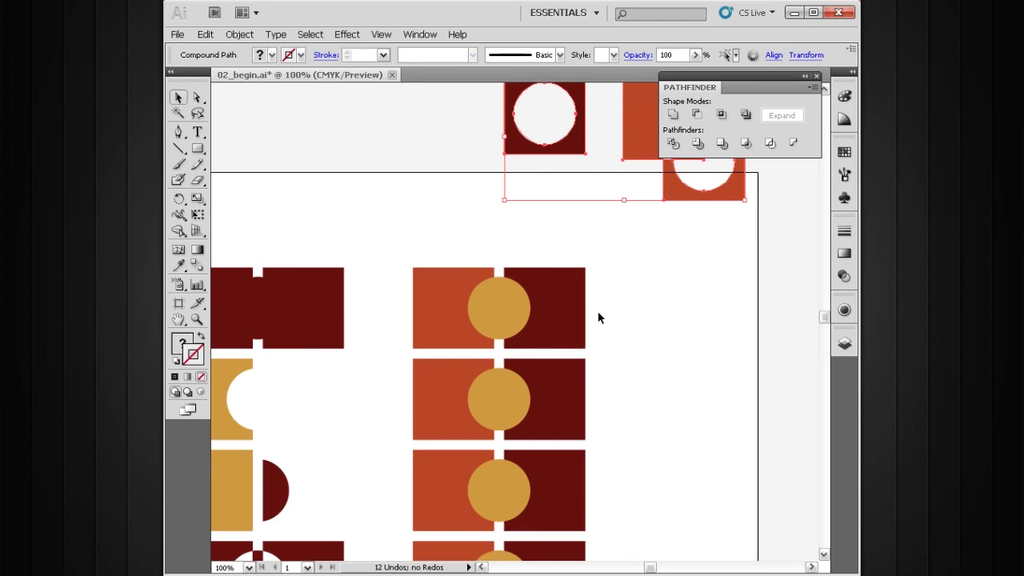
key(space)
scroll(496, 309, left, 2)
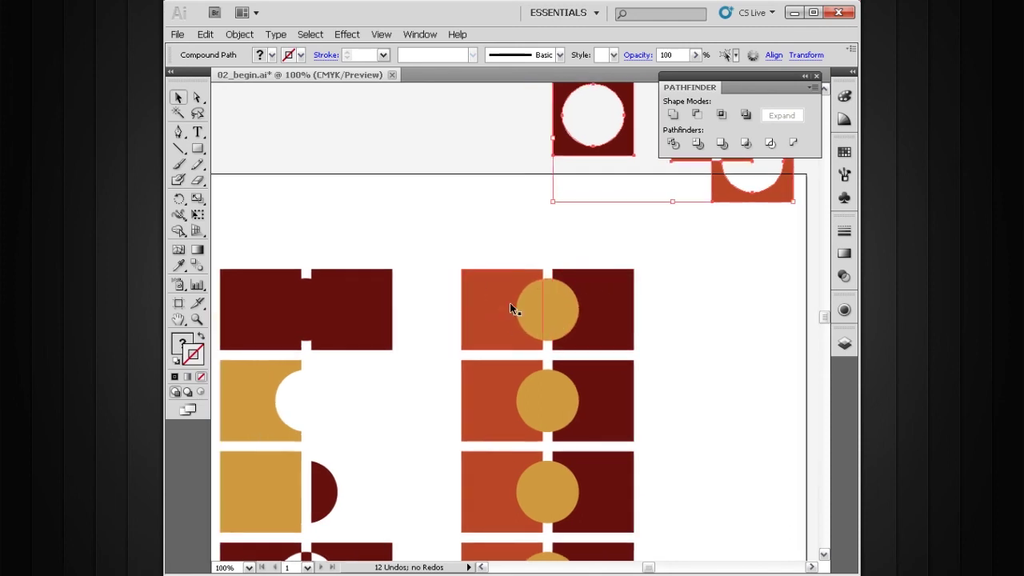
drag(654, 240, 478, 328)
key(ctrl+space)
drag(690, 241, 507, 470)
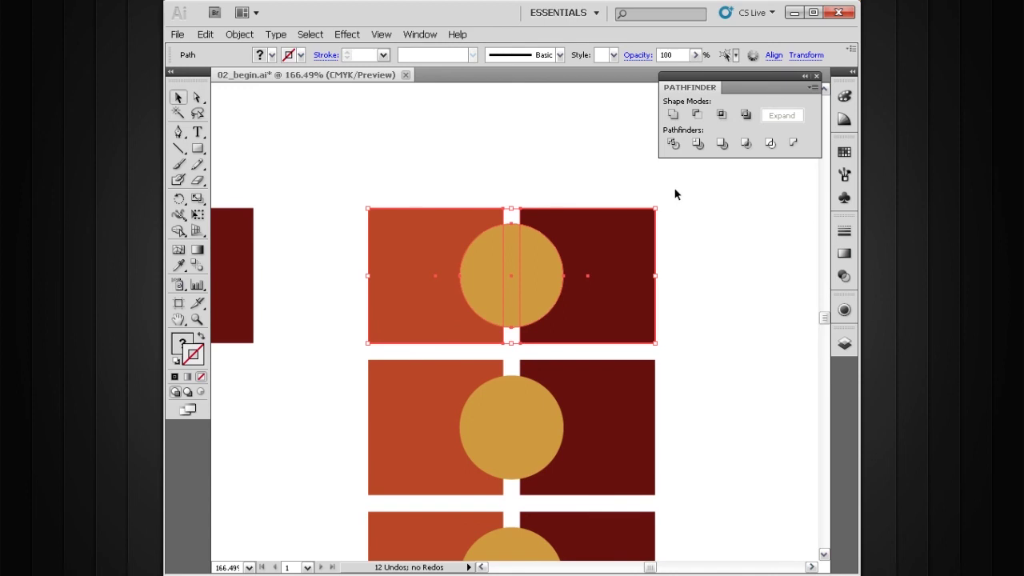
click(673, 117)
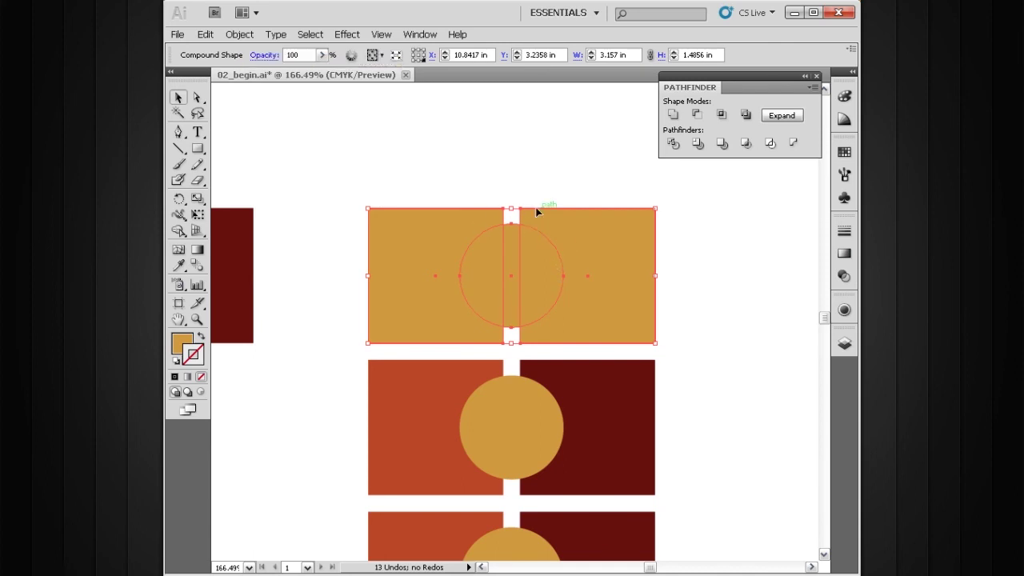
click(552, 186)
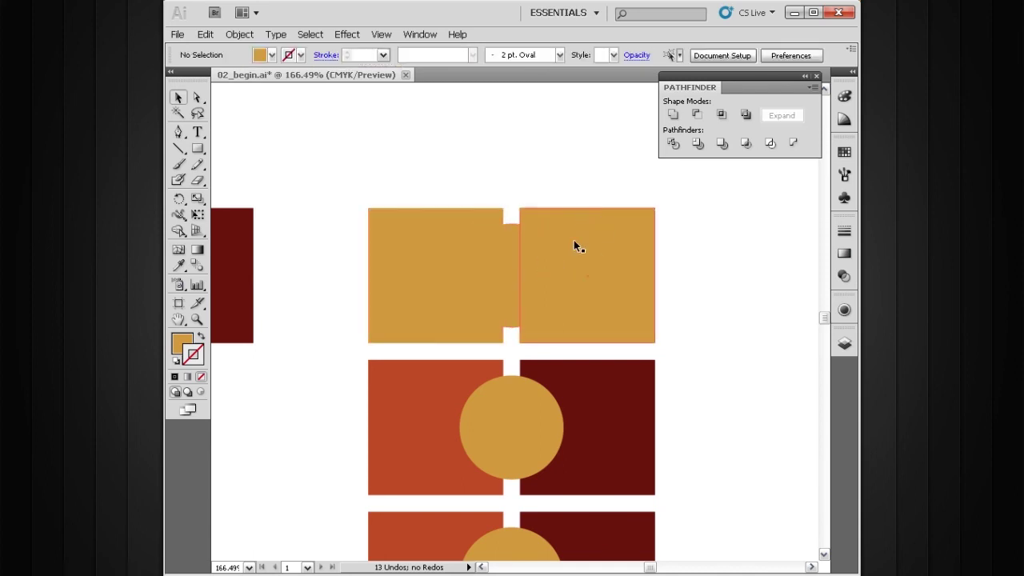
Step: Select the yellow compound shape and examine the outlines of its original squares and circle
key(space)
drag(559, 271, 538, 246)
key(ctrl+minus)
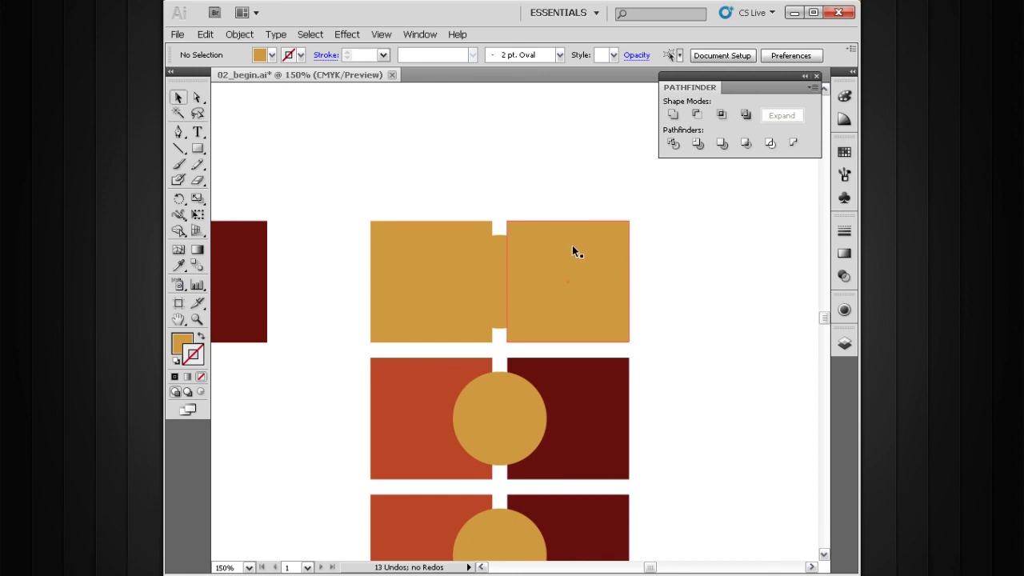
click(574, 256)
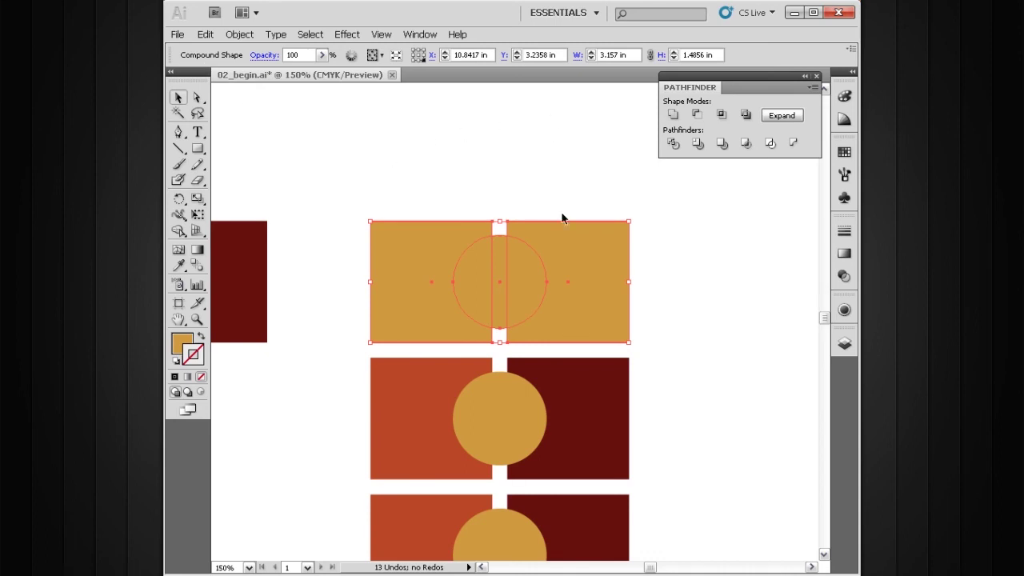
scroll(552, 189, down, 1)
scroll(552, 189, right, 1)
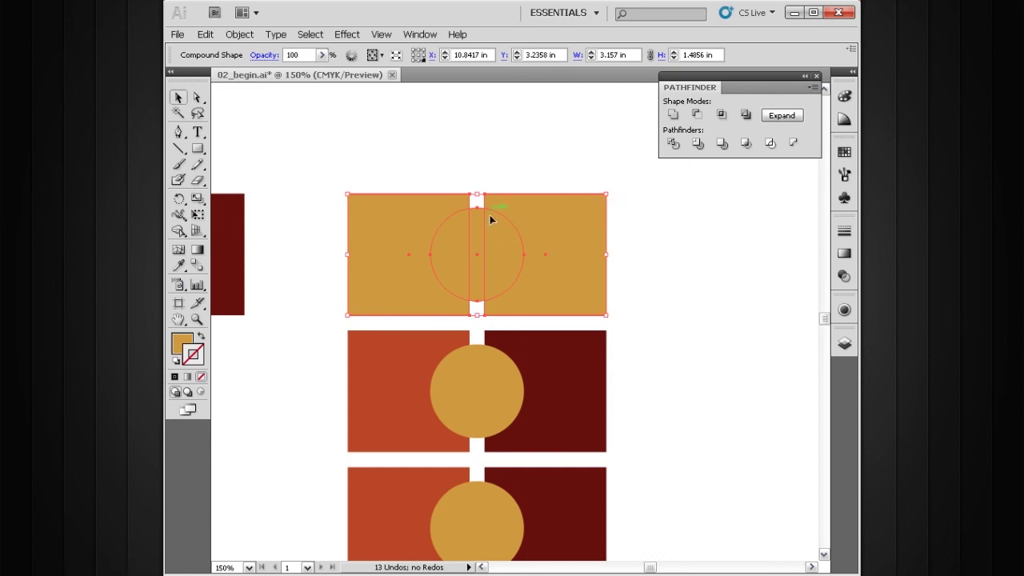
Step: Select individual parts of the yellow compound shape, try shifting its right square up and outward, and undo the move
key(a)
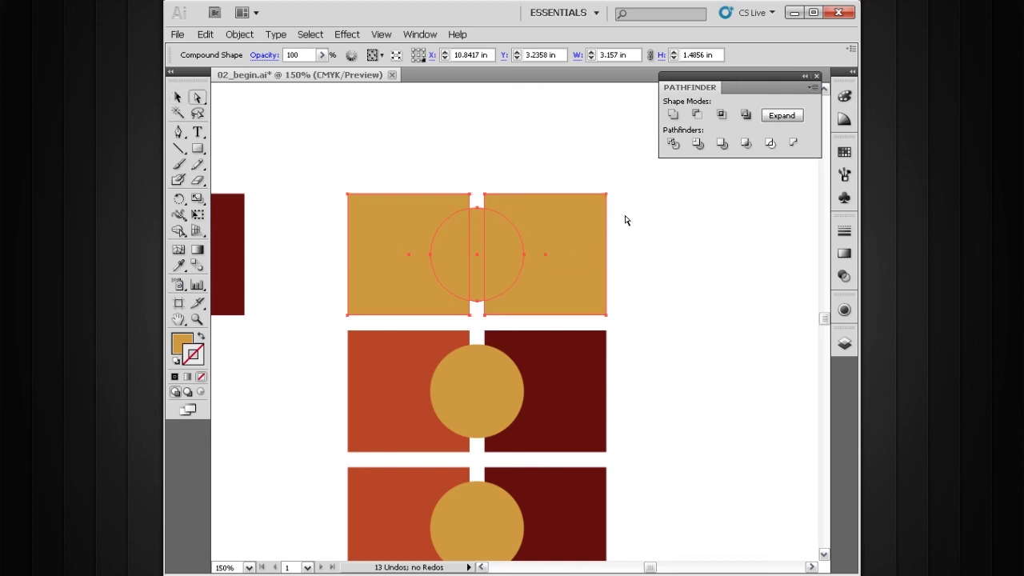
click(616, 173)
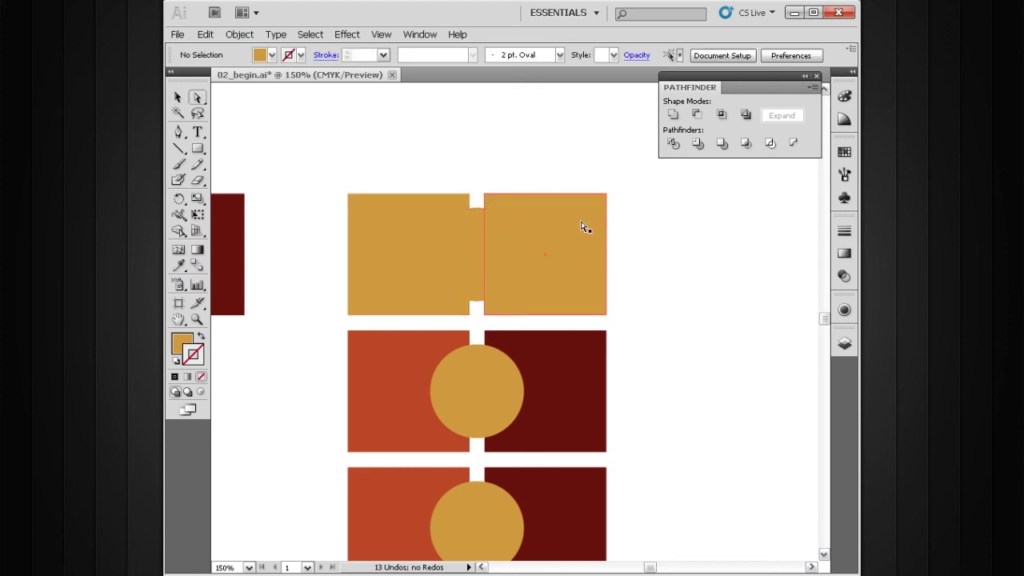
click(580, 234)
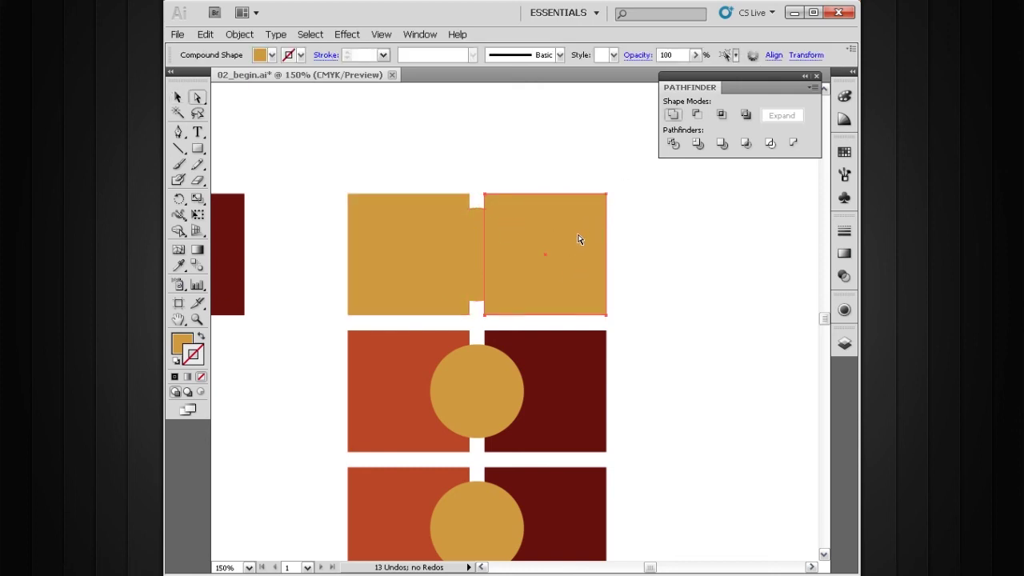
click(397, 214)
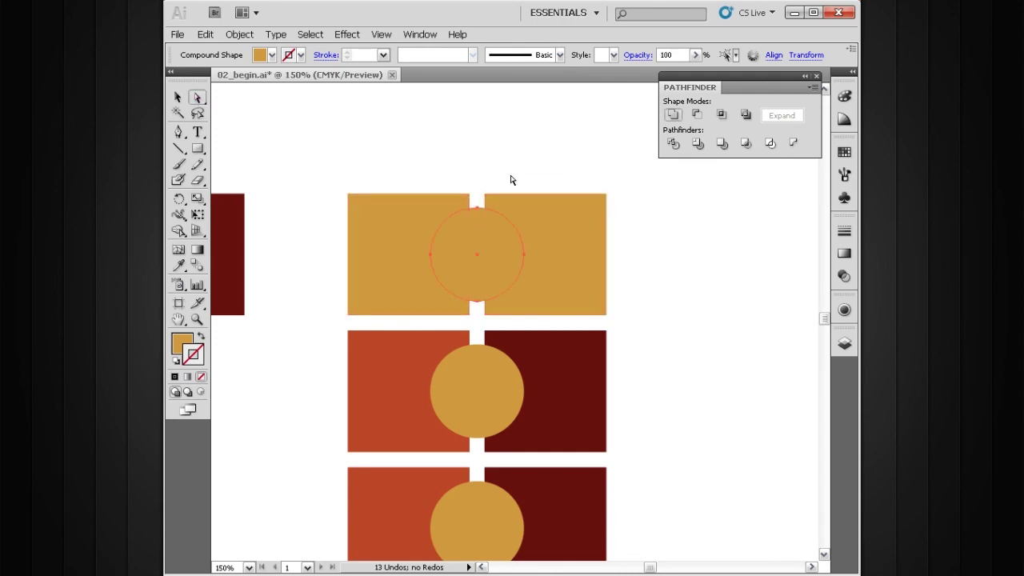
drag(558, 230, 580, 220)
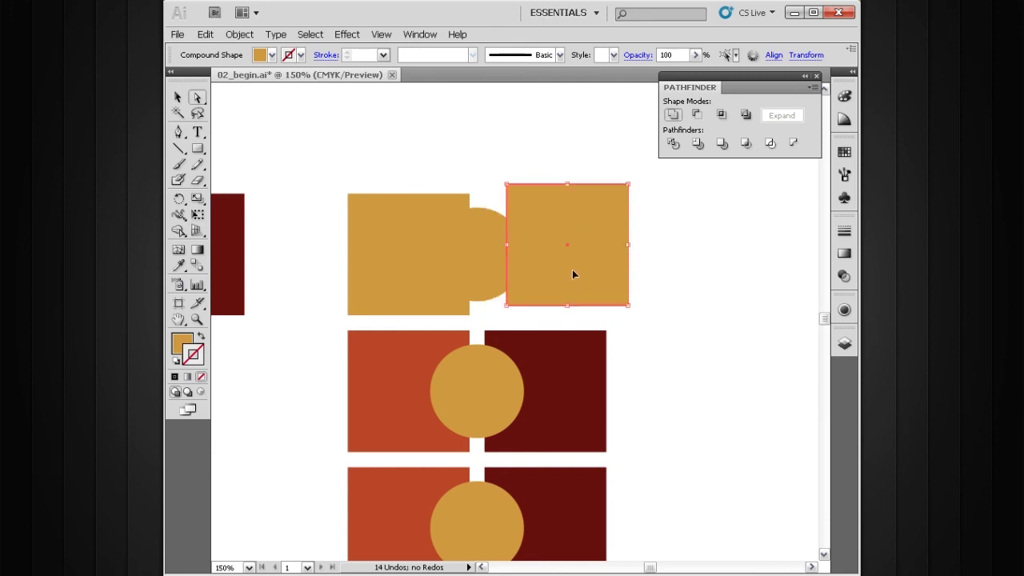
key(ctrl+z)
Step: Directly select the orange compound path above the artboard to compare its selection behaviour with the compound shape's
key(ctrl+minus)
drag(575, 264, 586, 284)
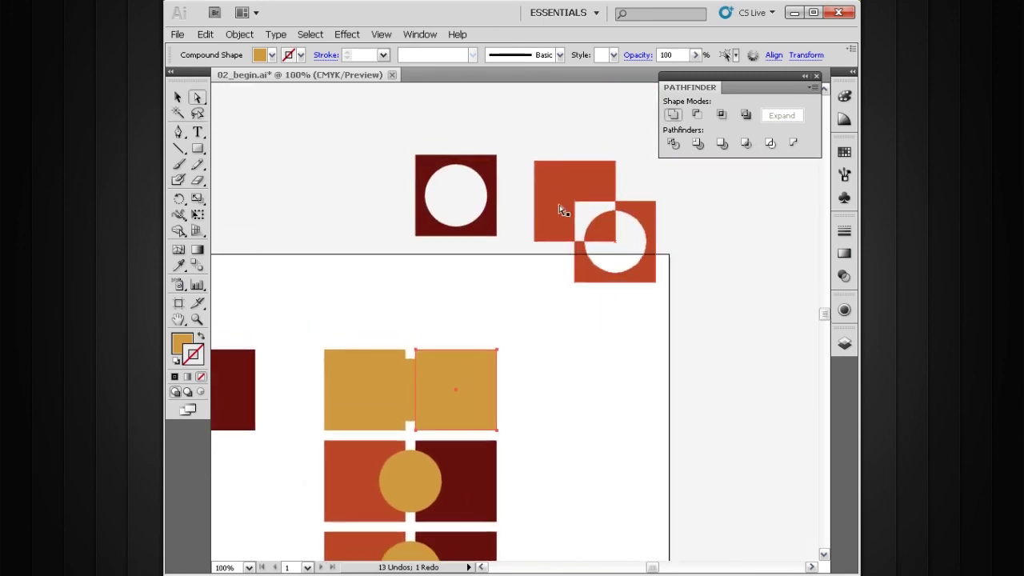
click(565, 187)
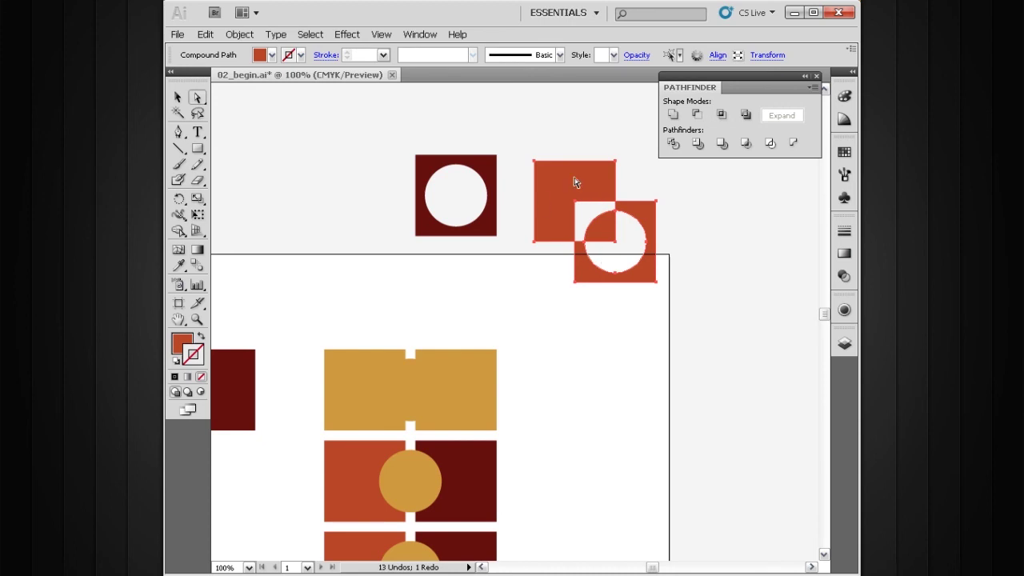
Step: Select the whole yellow compound shape and expand its entry in the vectors layer to view its component paths
scroll(542, 292, down, 3)
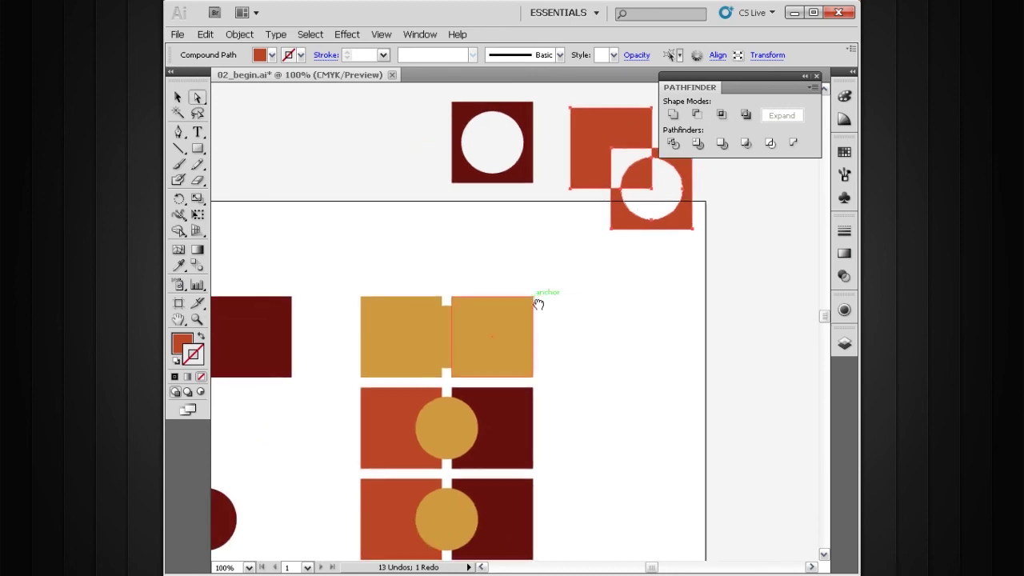
scroll(547, 278, down, 4)
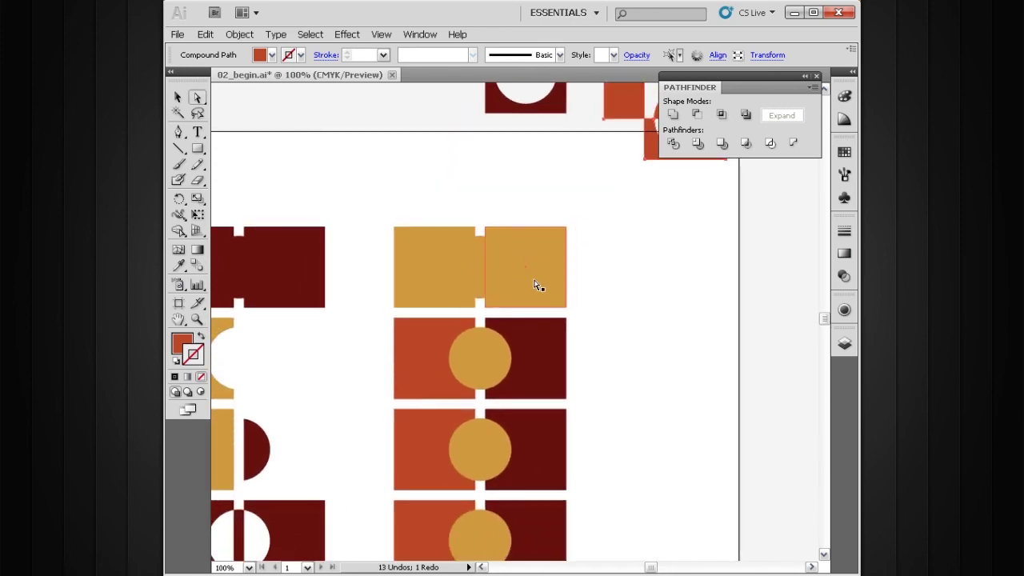
key(v)
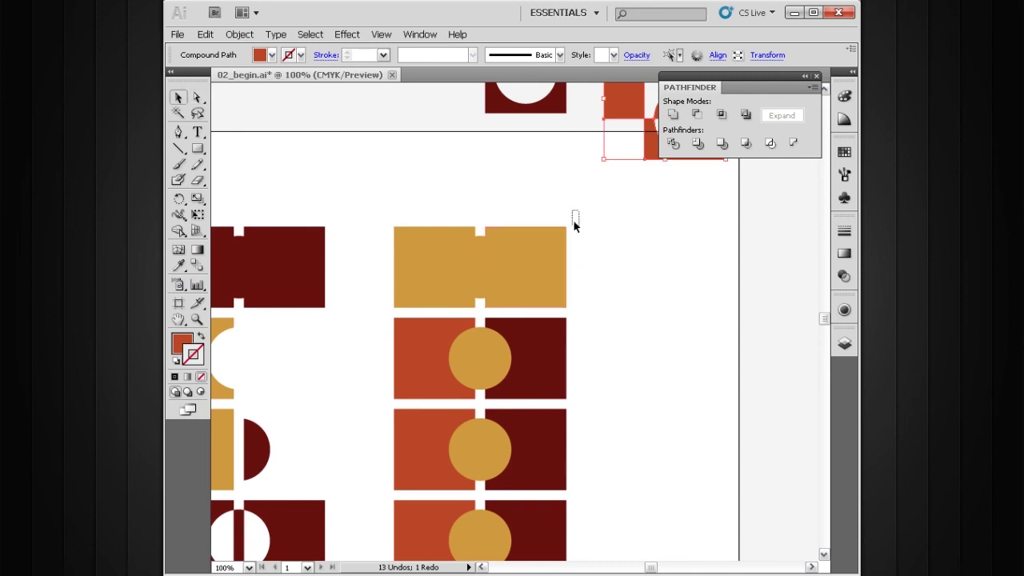
click(507, 263)
scroll(522, 263, down, 2)
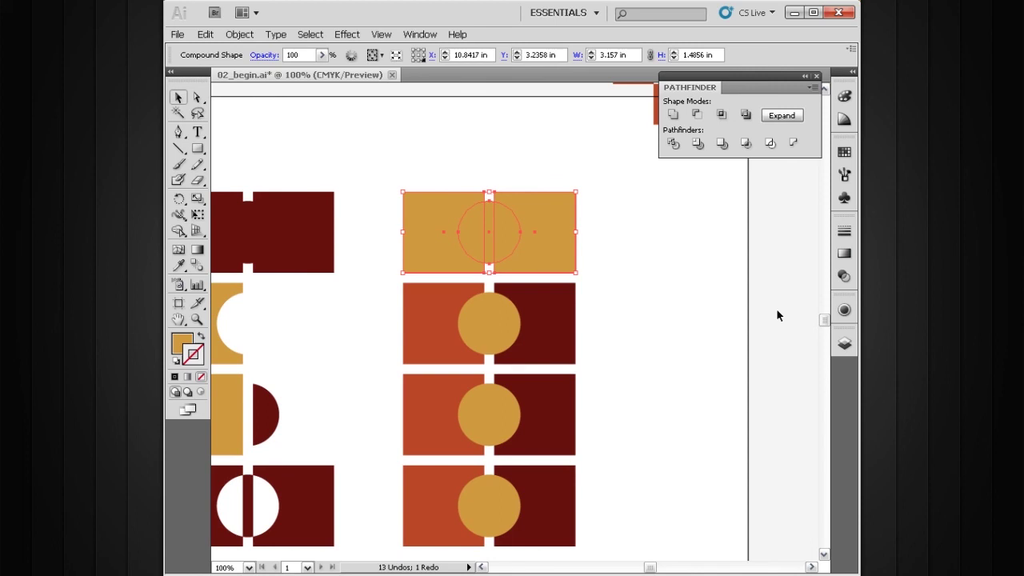
click(843, 342)
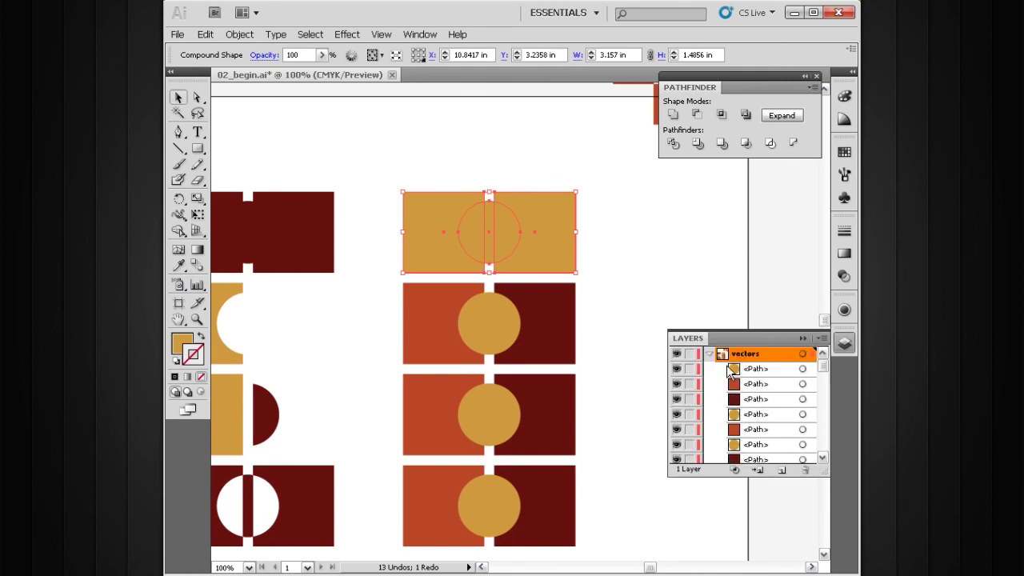
drag(822, 366, 829, 431)
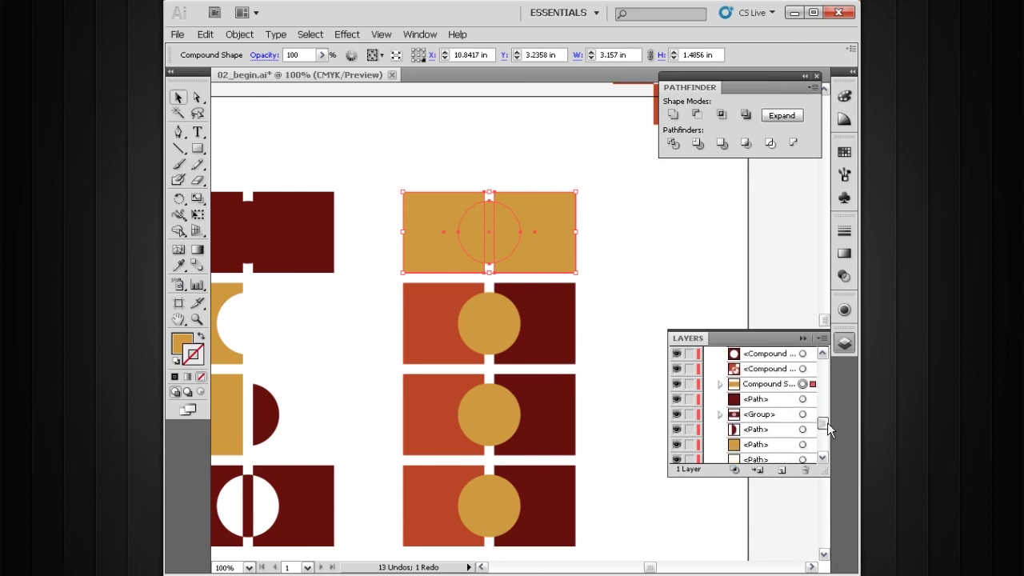
click(719, 388)
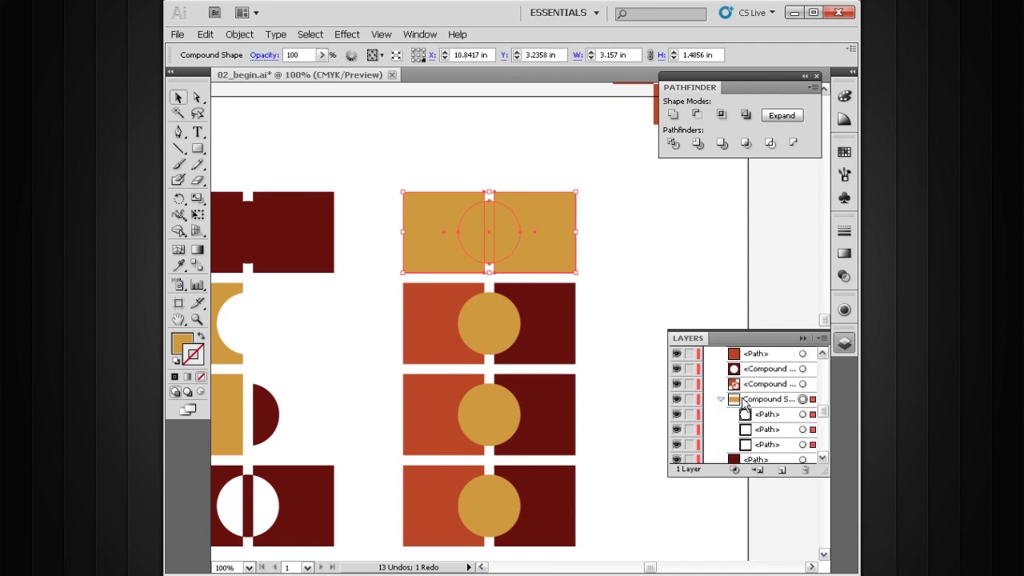
Step: Target the compound shape's right square through its path entry in the layer list, and clear the selection
drag(824, 414, 825, 419)
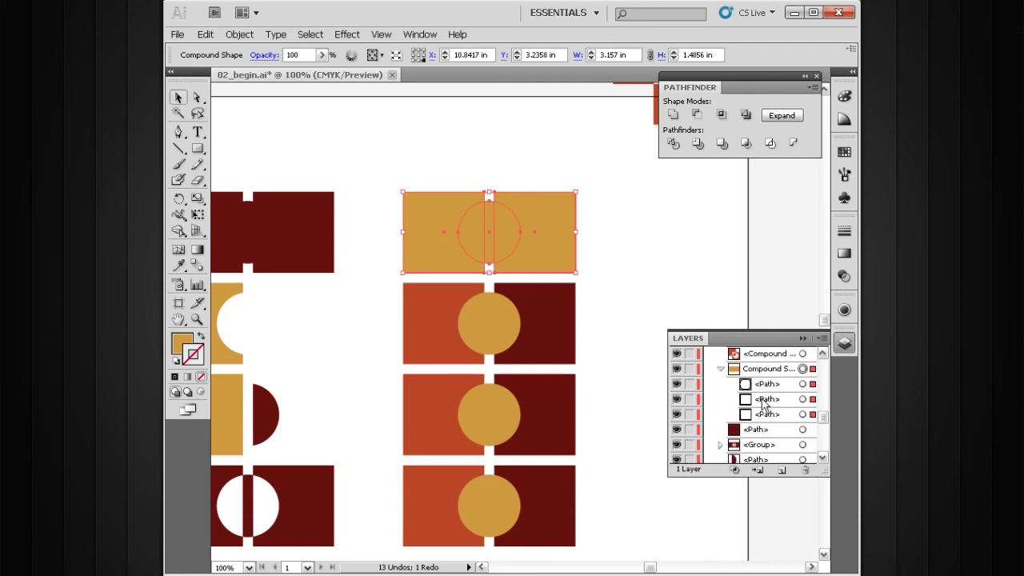
click(812, 404)
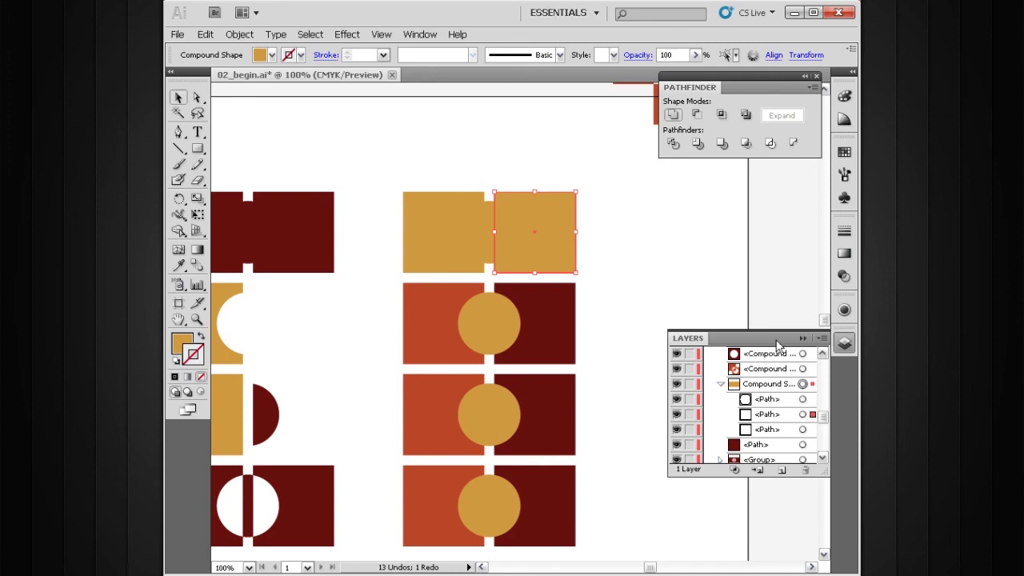
click(802, 337)
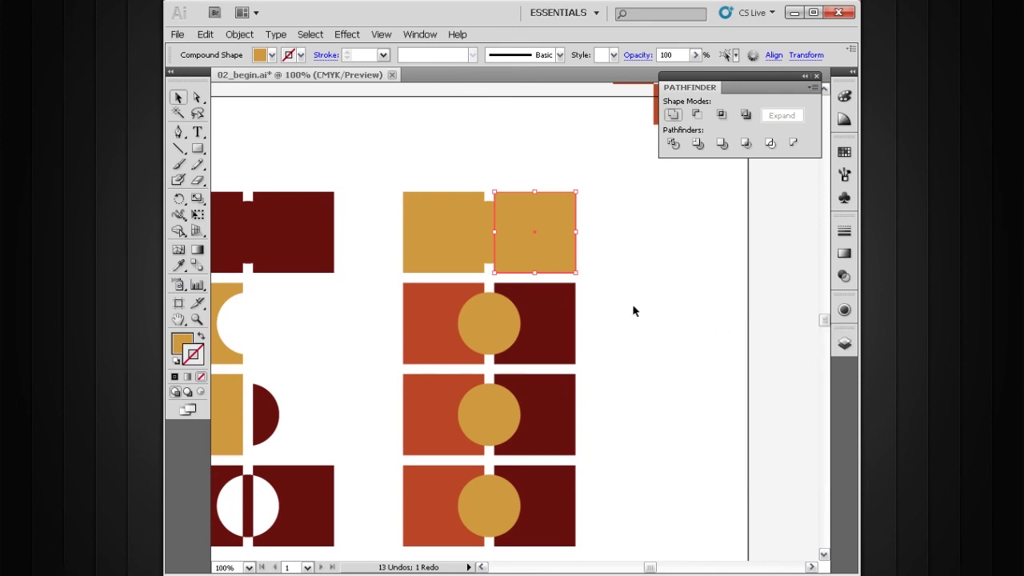
click(604, 254)
Step: Reselect the yellow compound shape and look over the additional Pathfinder commands for compound shapes
drag(604, 254, 635, 297)
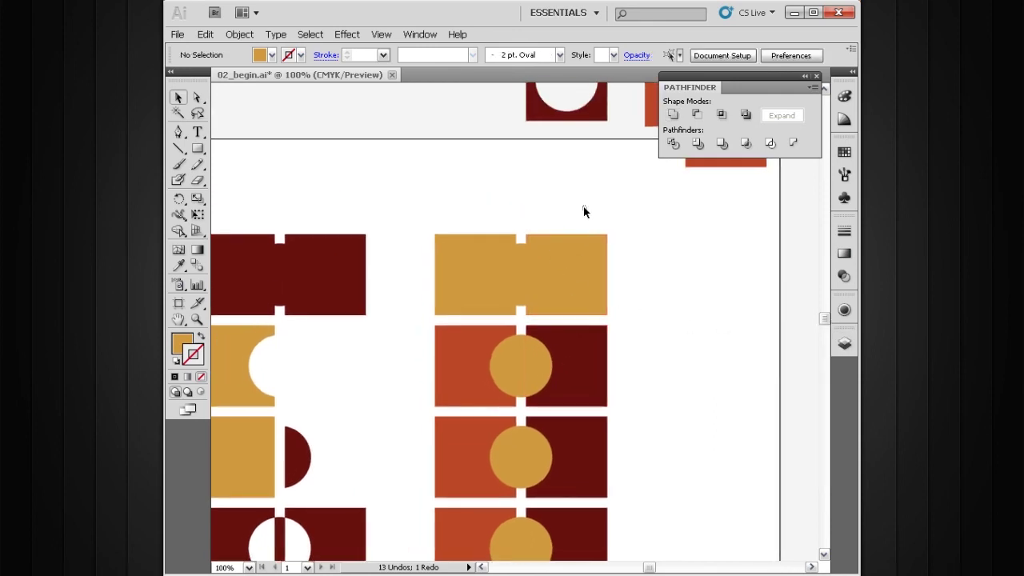
click(517, 299)
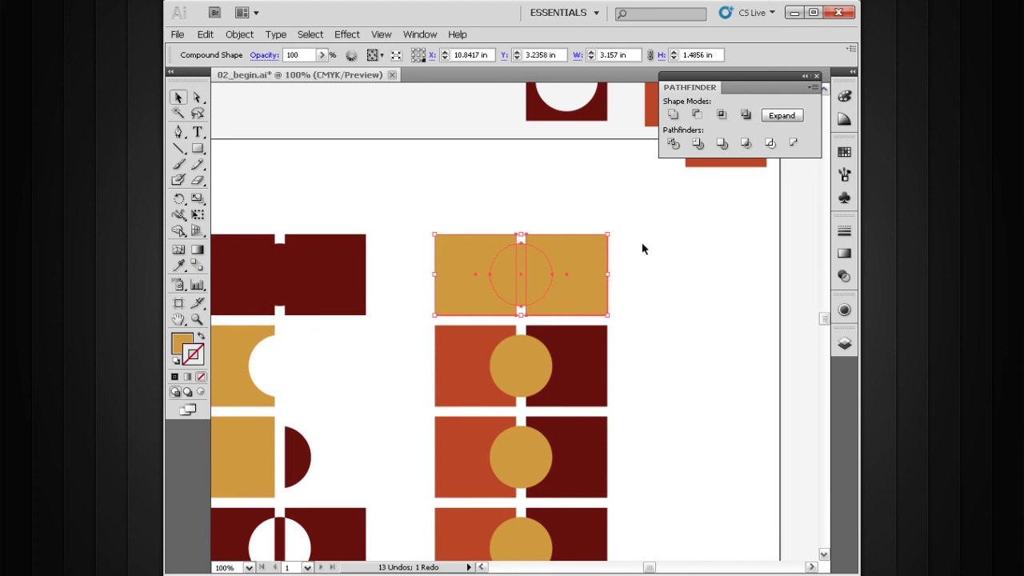
drag(762, 94, 737, 96)
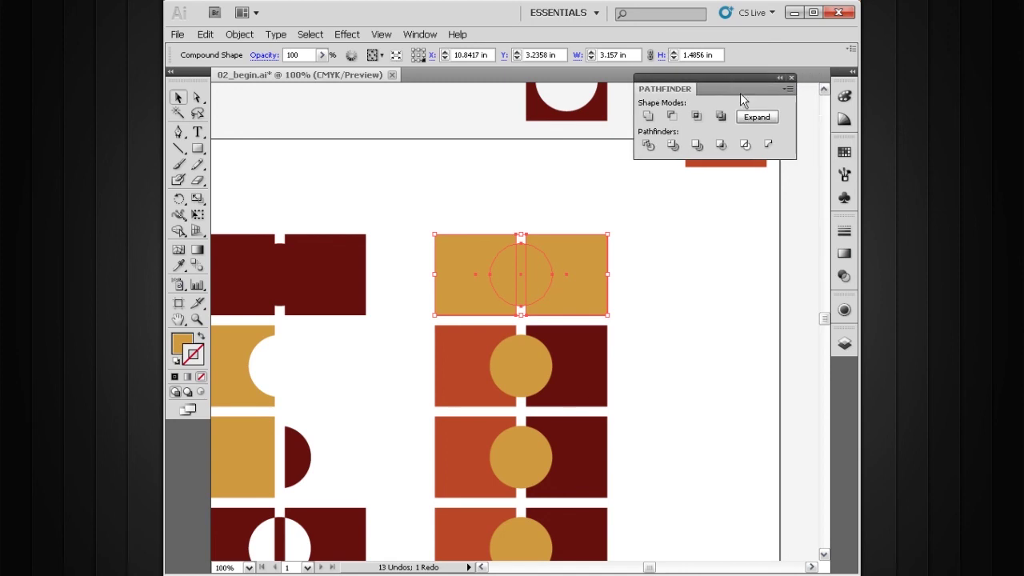
click(786, 89)
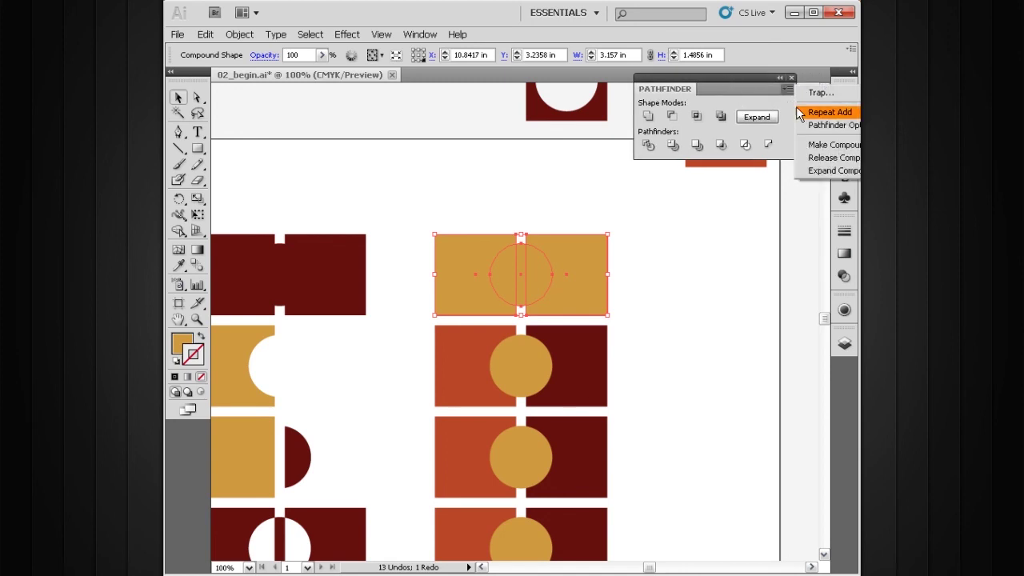
click(724, 86)
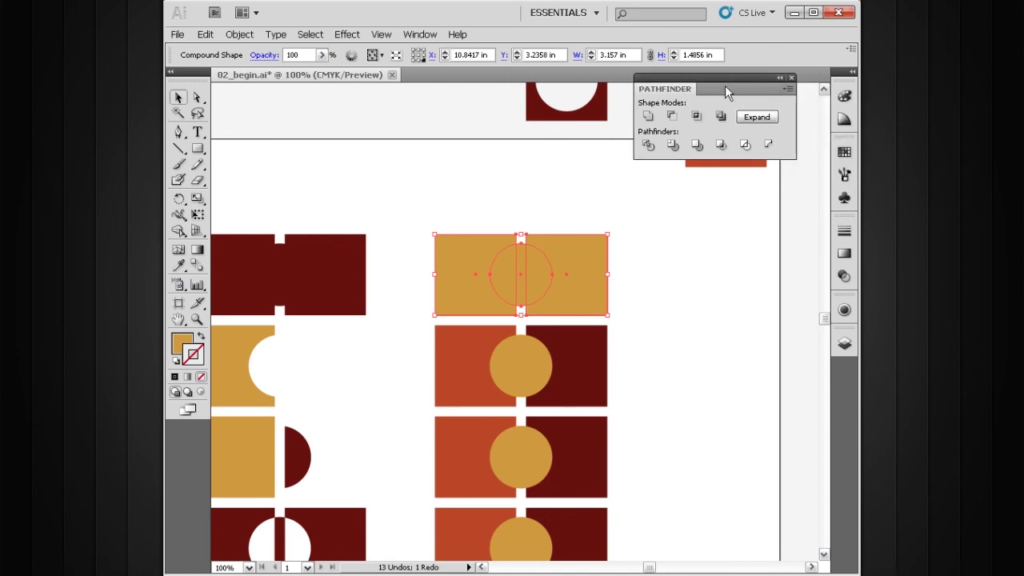
Step: Try releasing the yellow compound shape into its original squares and circle, and undo the release
drag(730, 80, 670, 98)
click(710, 93)
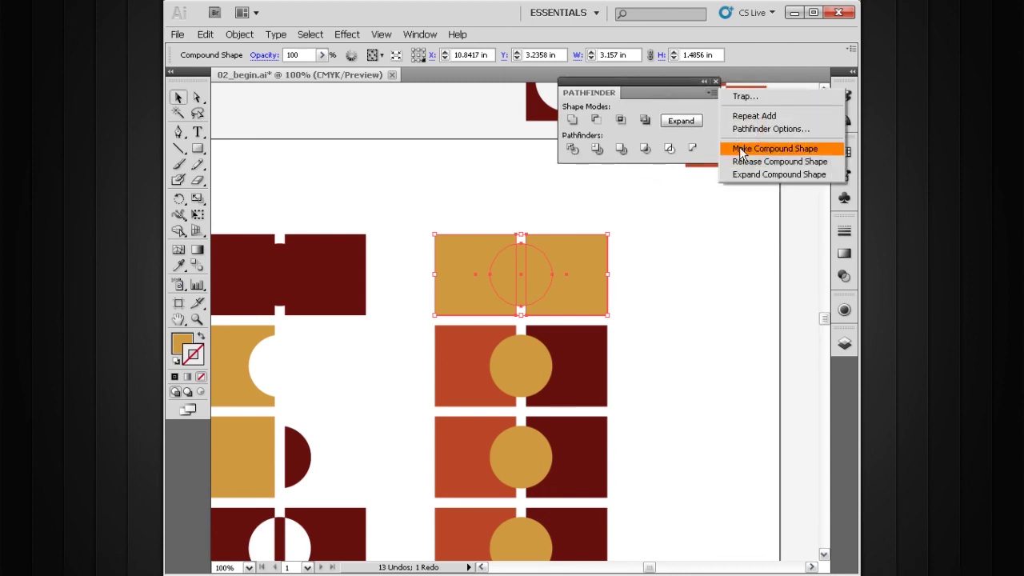
click(797, 163)
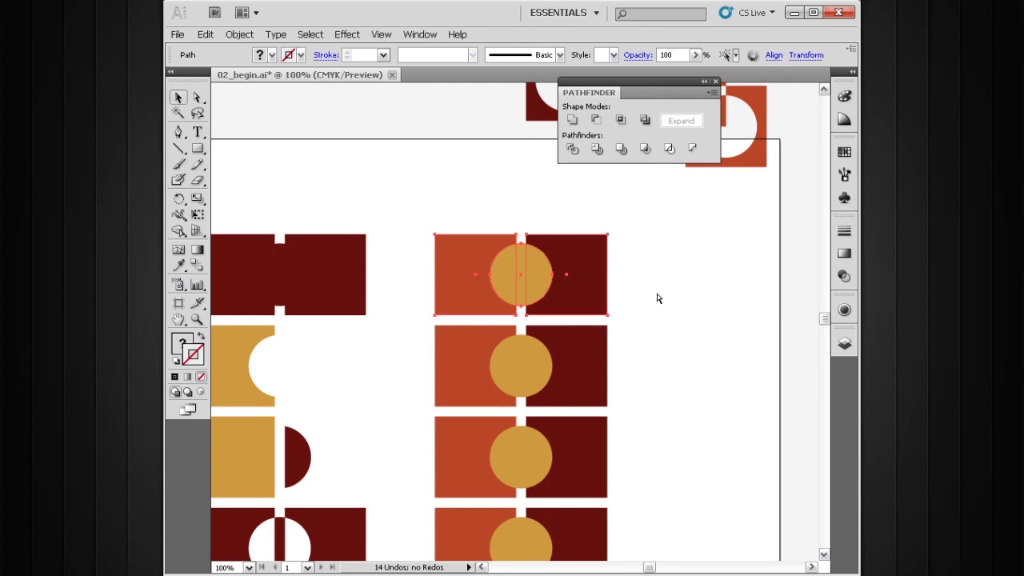
key(ctrl+z)
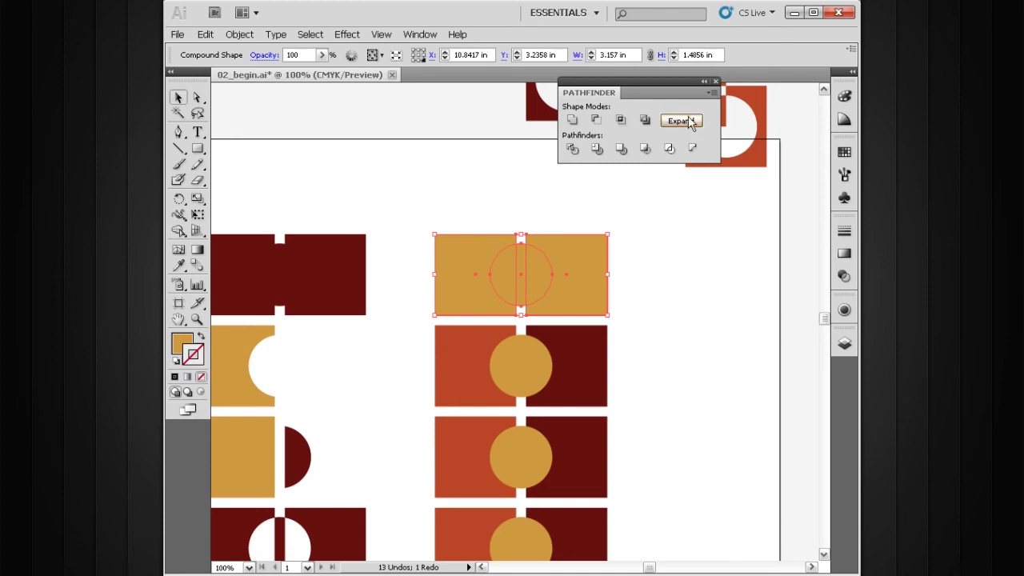
Step: Expand the yellow compound shape into a single merged path and clear the selection
click(710, 95)
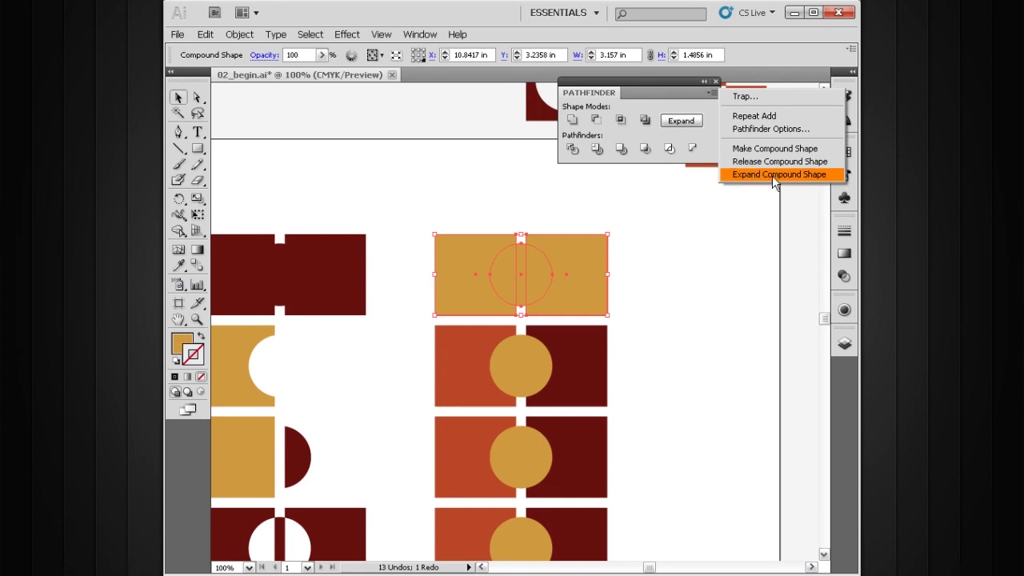
click(700, 144)
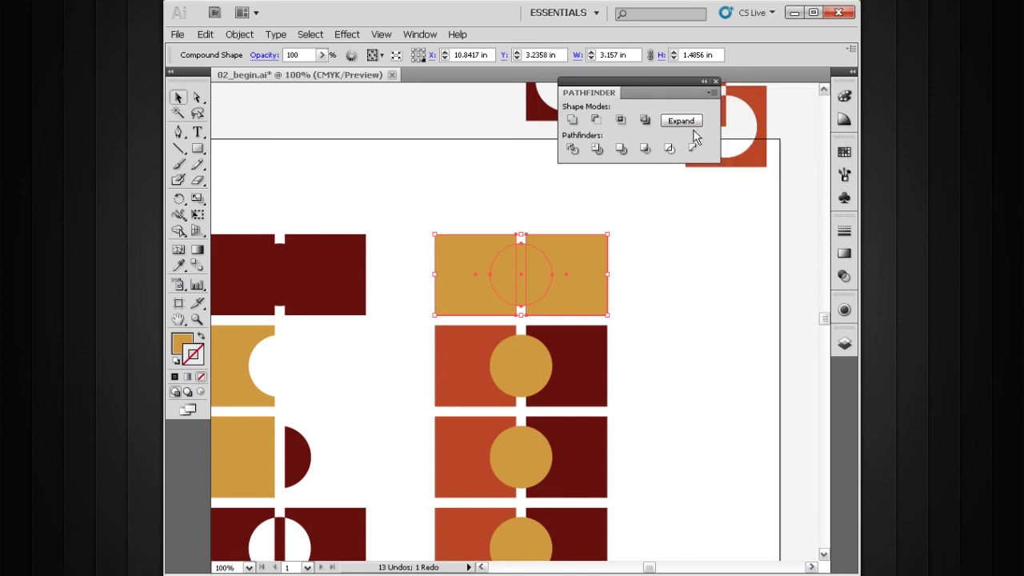
click(681, 121)
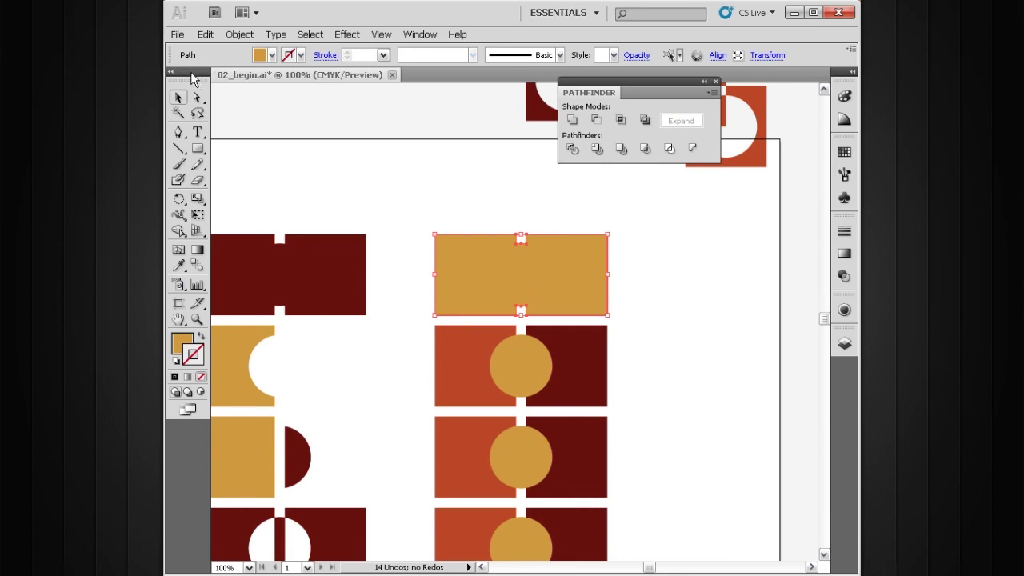
click(634, 268)
Step: Subtract the second row's circle from its dark red square with Minus Front, keeping the result as an editable compound shape
drag(626, 269, 613, 251)
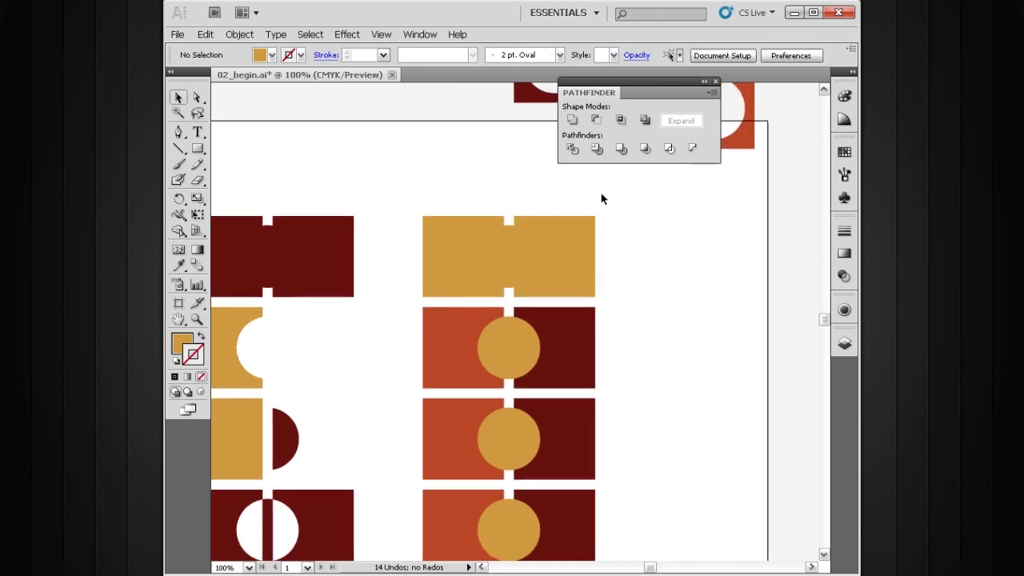
drag(607, 198, 591, 166)
drag(627, 279, 518, 339)
drag(575, 231, 555, 217)
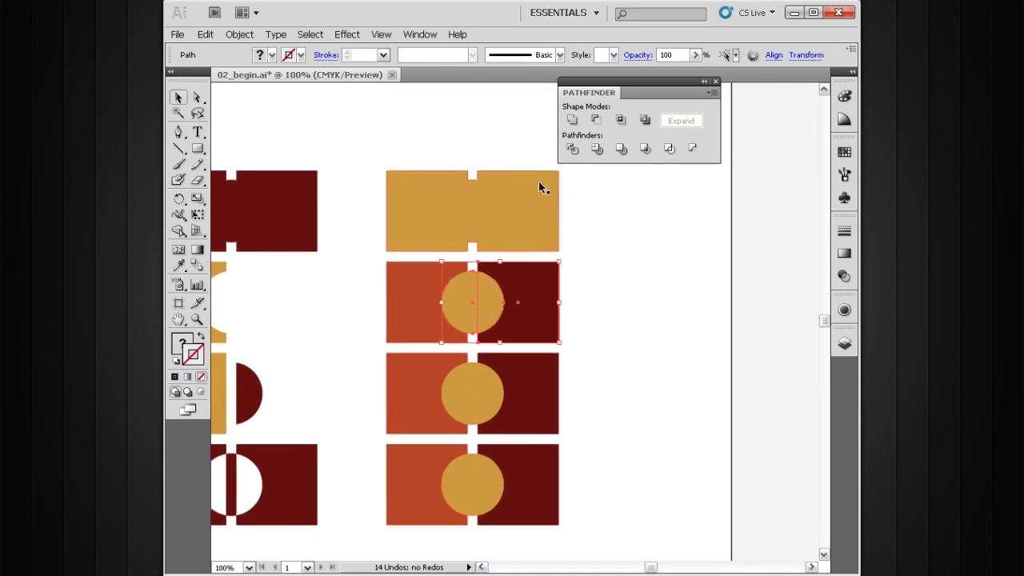
alt+click(596, 122)
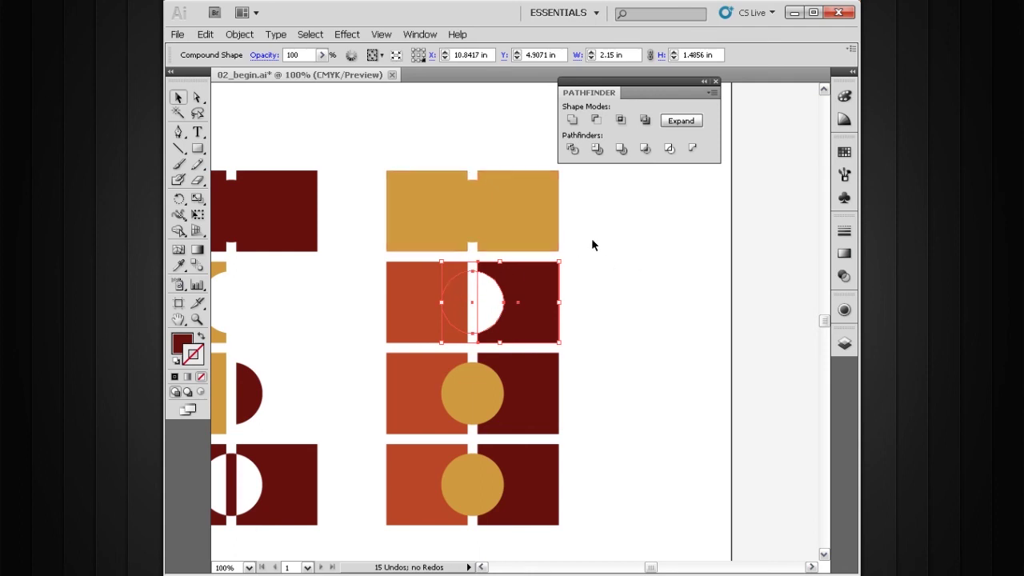
click(380, 36)
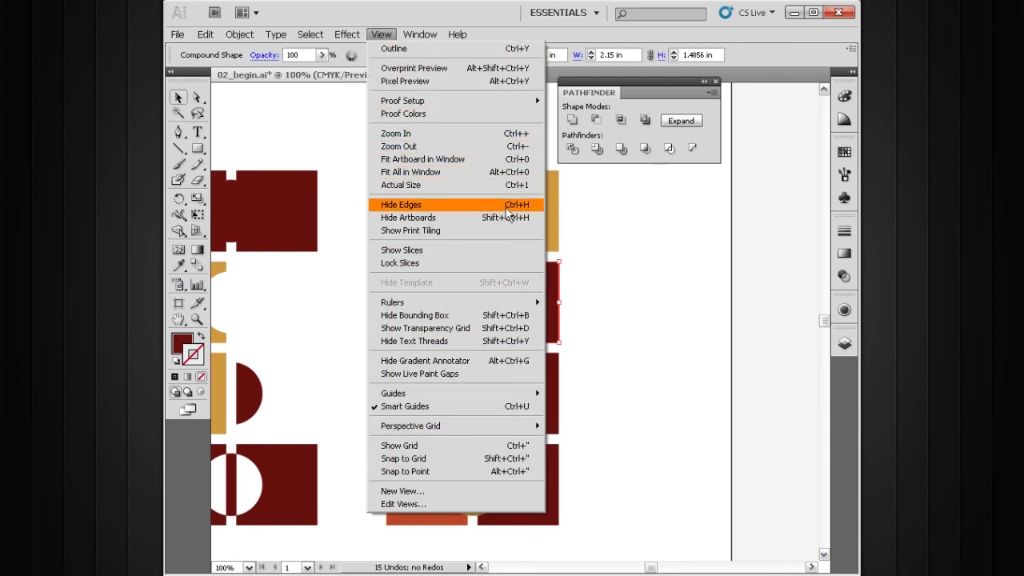
click(382, 37)
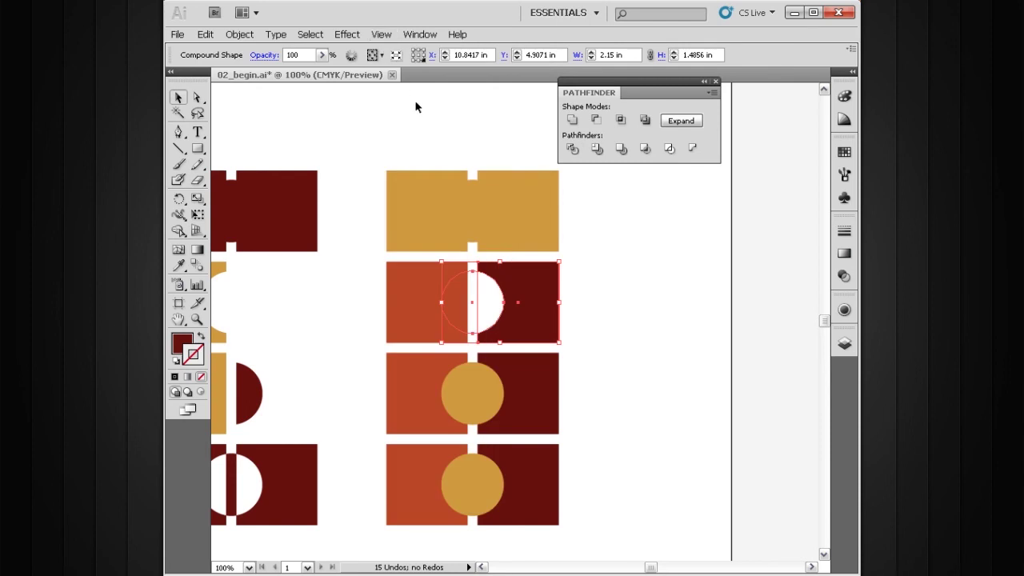
Step: Directly select the dark red square inside the second row's compound shape, try moving it, and undo the move
drag(534, 296, 515, 271)
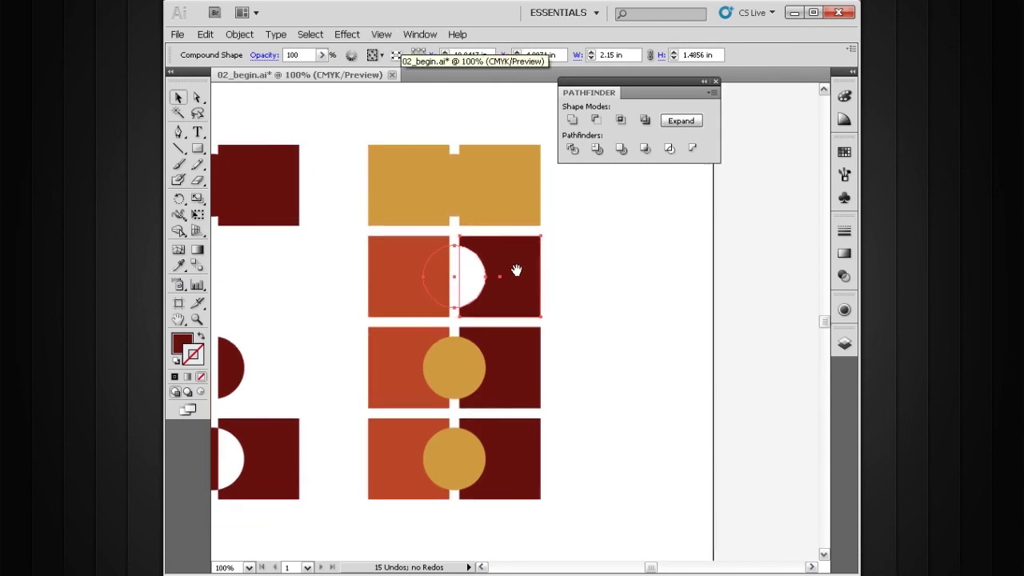
click(583, 253)
key(a)
click(528, 264)
drag(525, 264, 568, 244)
key(ctrl+z)
click(579, 248)
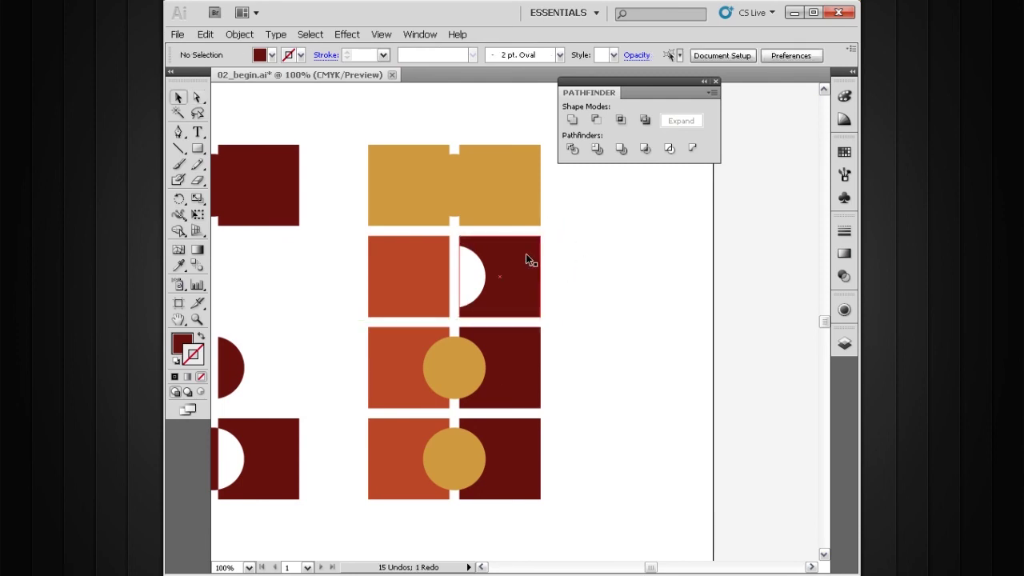
Step: Enter isolation mode on the second row's dark red compound shape and exit it again
double_click(528, 256)
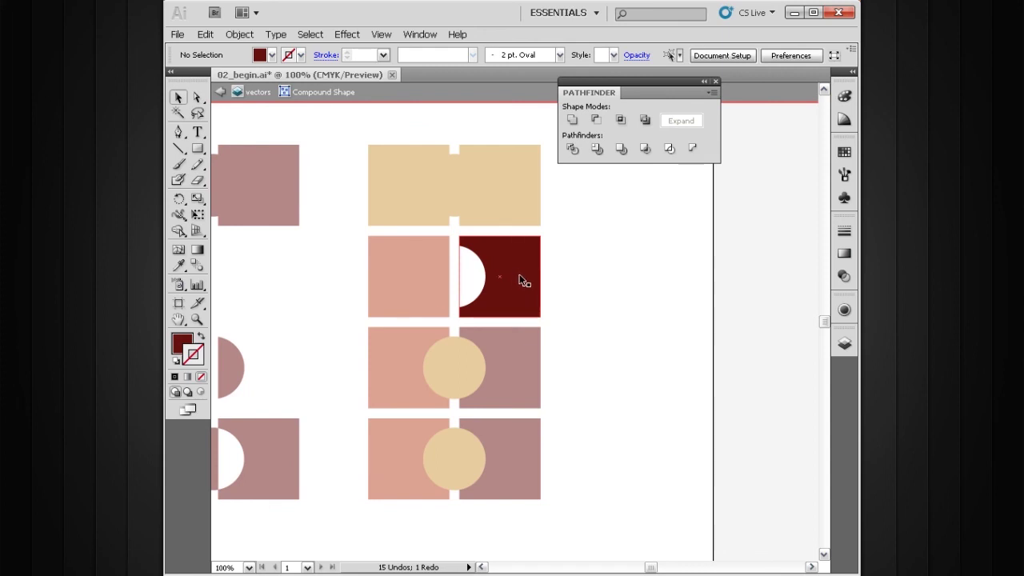
double_click(553, 256)
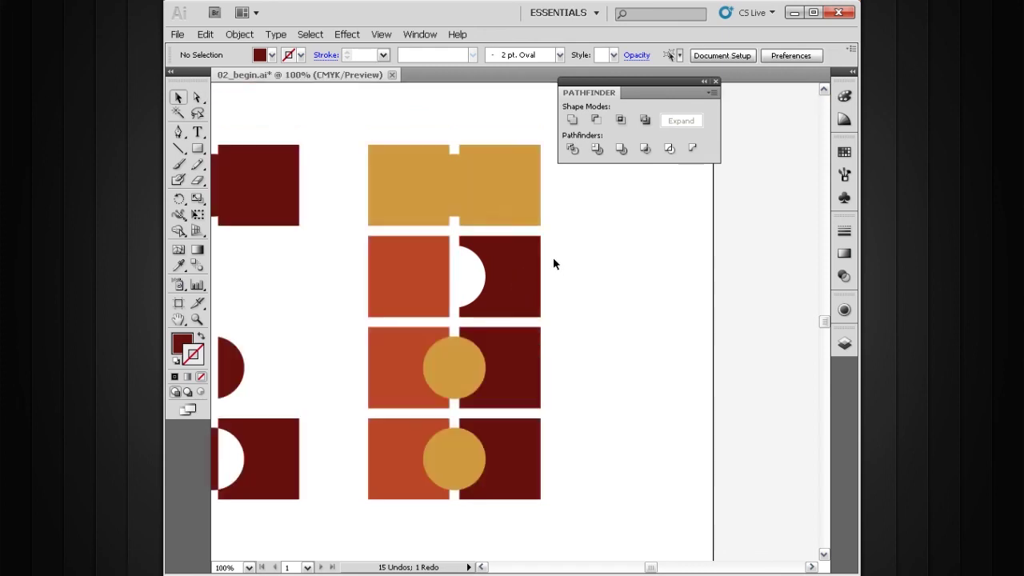
Step: Intersect the third row's circle and dark red square as an editable compound shape
drag(546, 315, 449, 344)
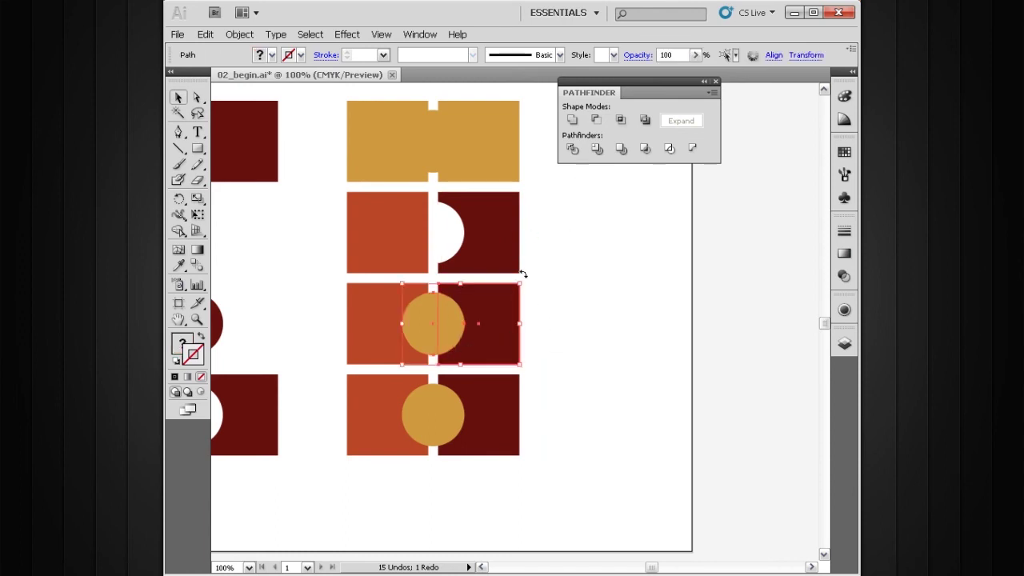
click(619, 120)
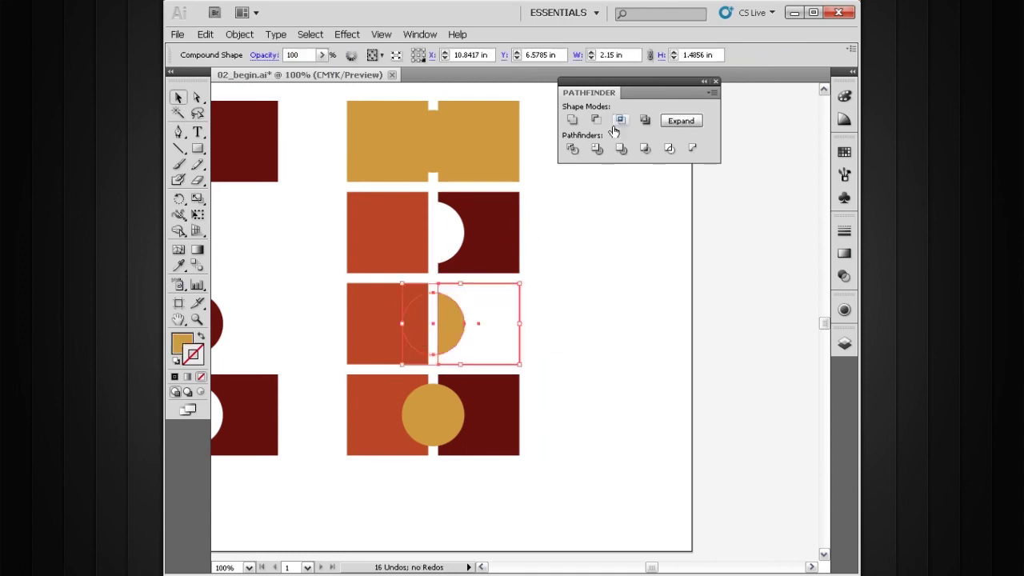
Step: Apply Exclude to the fourth row's two squares and circle, keeping them as an editable compound shape
drag(471, 324, 470, 288)
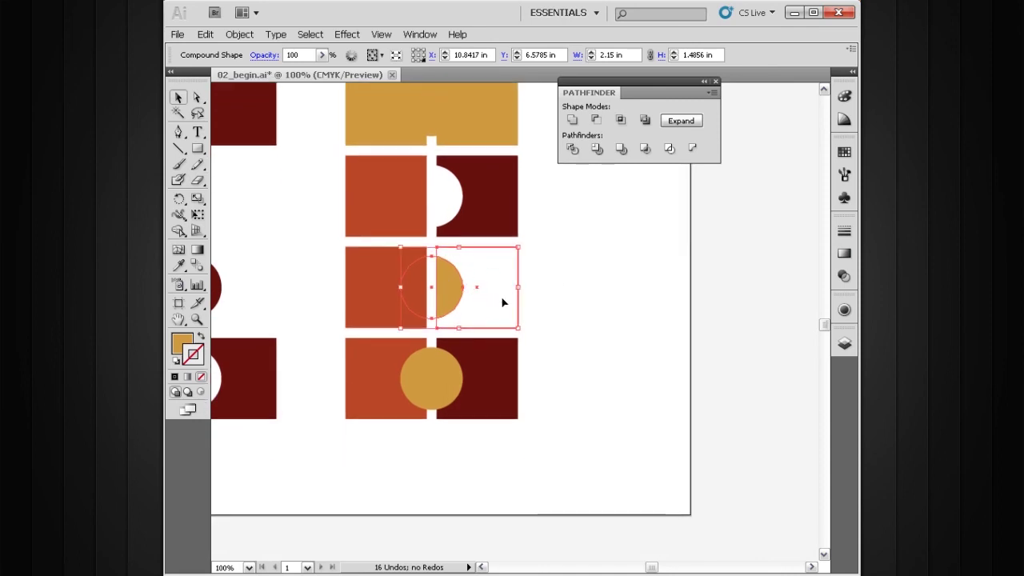
drag(498, 322, 501, 295)
drag(556, 319, 416, 385)
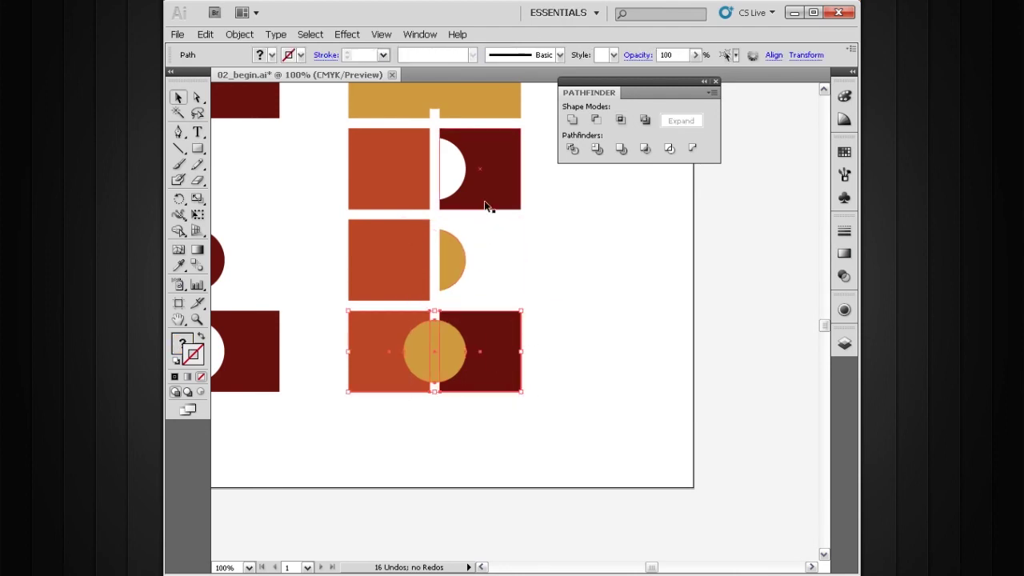
click(645, 120)
drag(511, 267, 504, 295)
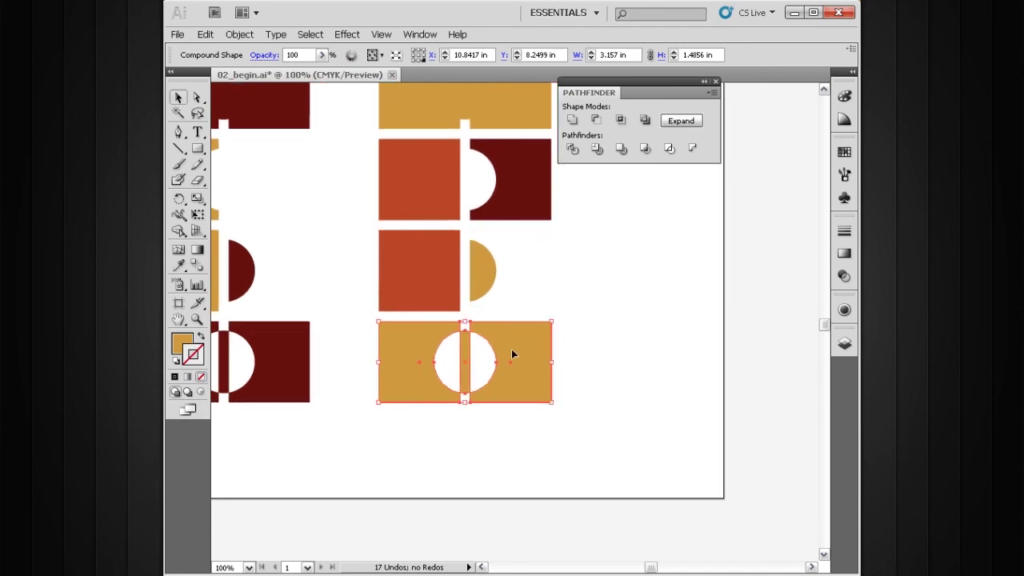
Step: Undo and redo the fourth row's Exclude operation to compare the artwork before and after it
key(a)
key(ctrl+z)
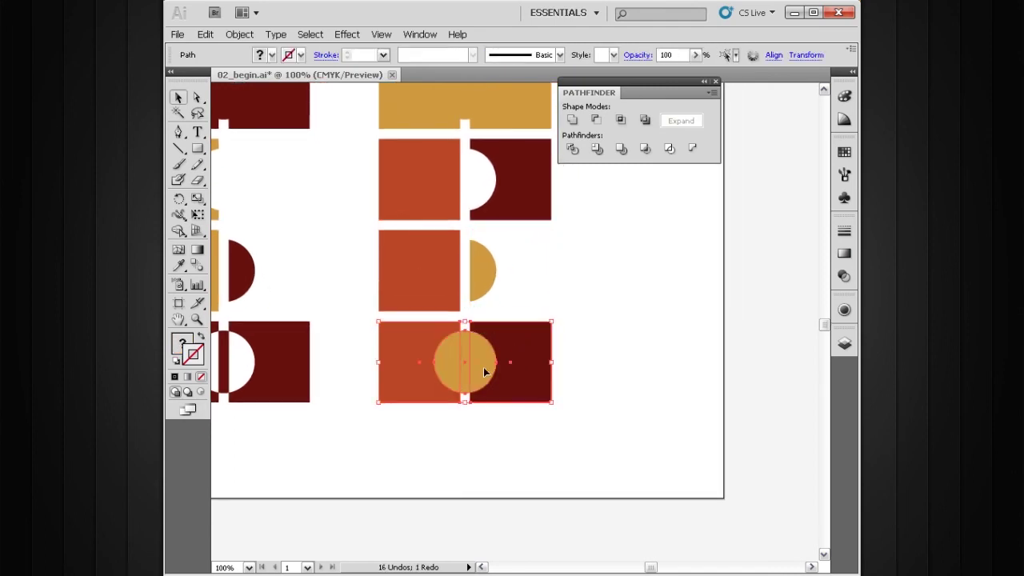
key(ctrl+shift+z)
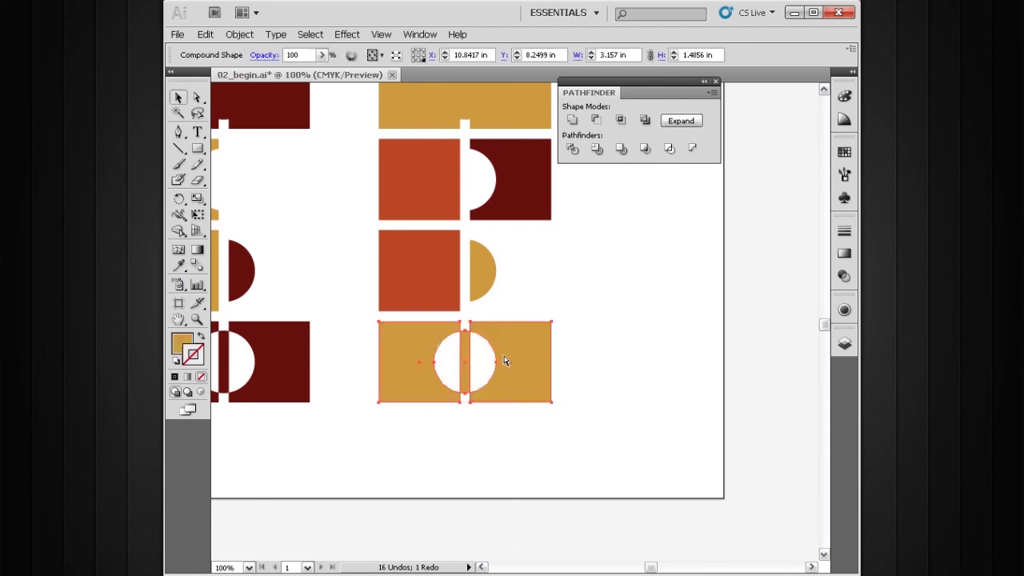
Step: Move the Pathfinder panel aside and compare the compound path column with the compound shape column
scroll(504, 344, up, 3)
drag(522, 352, 524, 351)
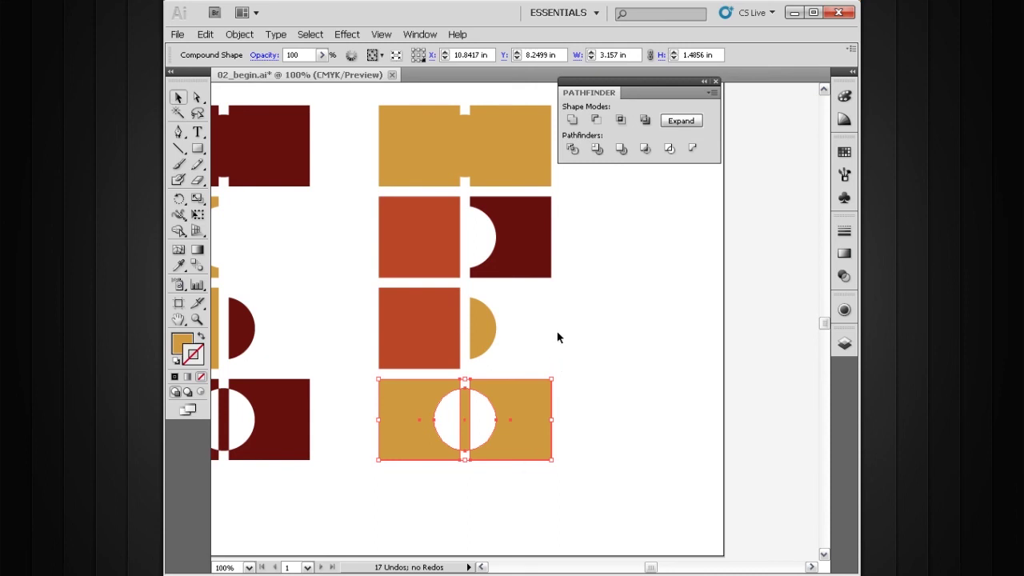
drag(560, 258, 658, 286)
drag(601, 82, 689, 82)
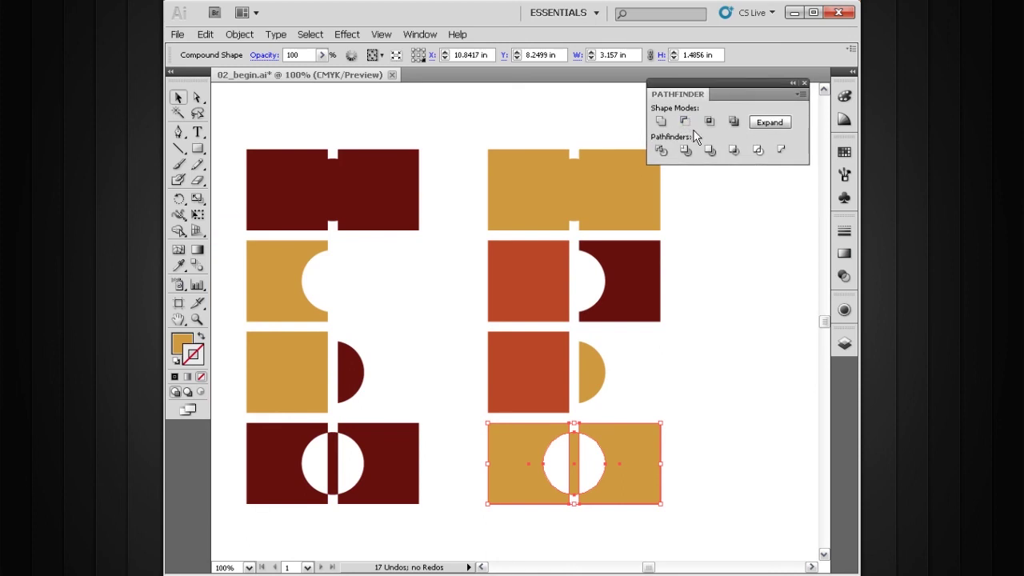